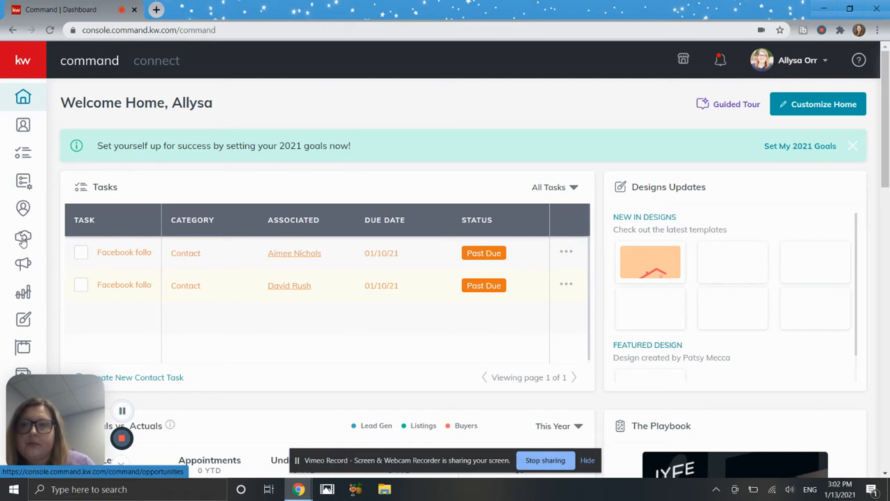
# Start creating a new opportunity in the Opportunities section and clear its assigned team
pyautogui.click(23, 240)
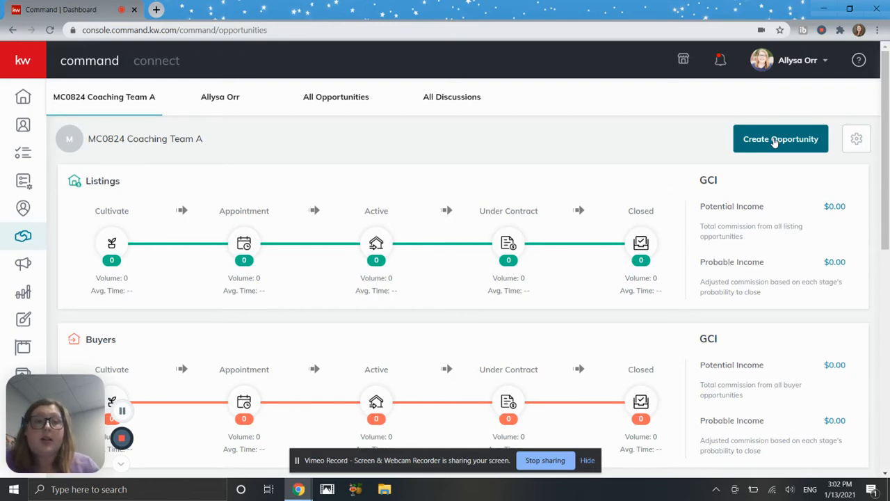
pyautogui.click(783, 139)
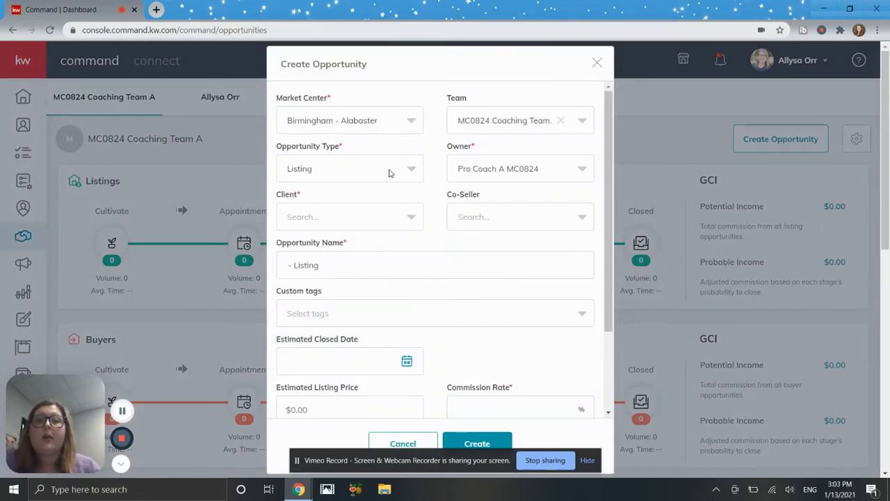
pyautogui.click(387, 127)
pyautogui.click(386, 124)
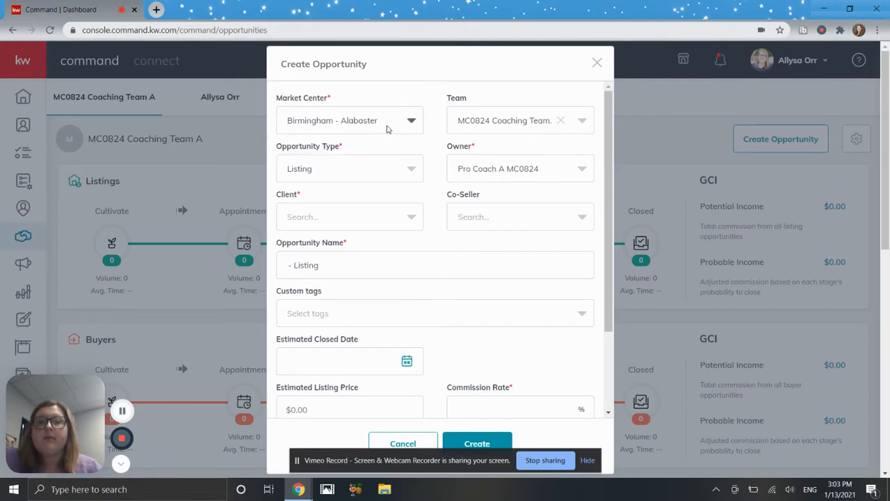
pyautogui.click(479, 121)
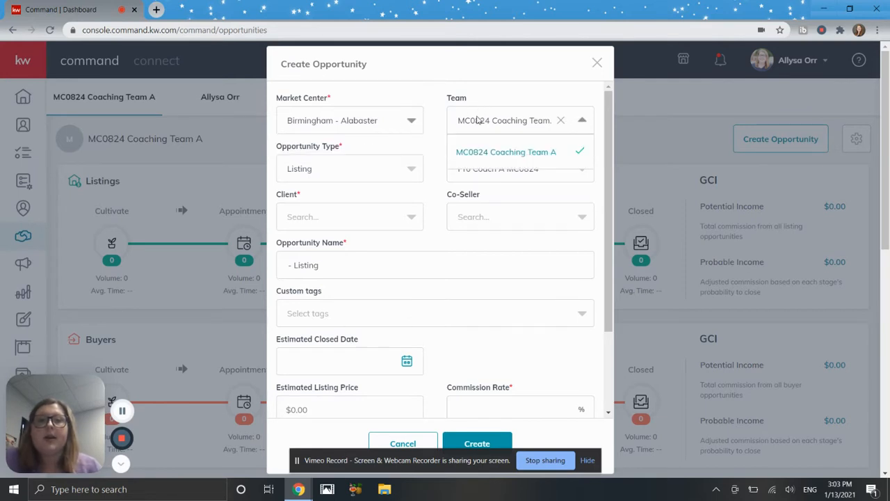
pyautogui.click(561, 122)
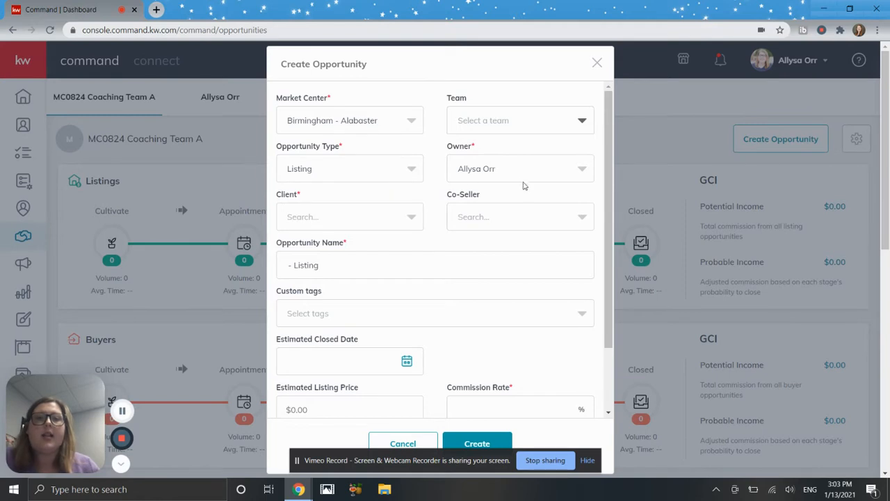
# Search for the client by first name and assign the matching contact to the listing opportunity
pyautogui.click(366, 215)
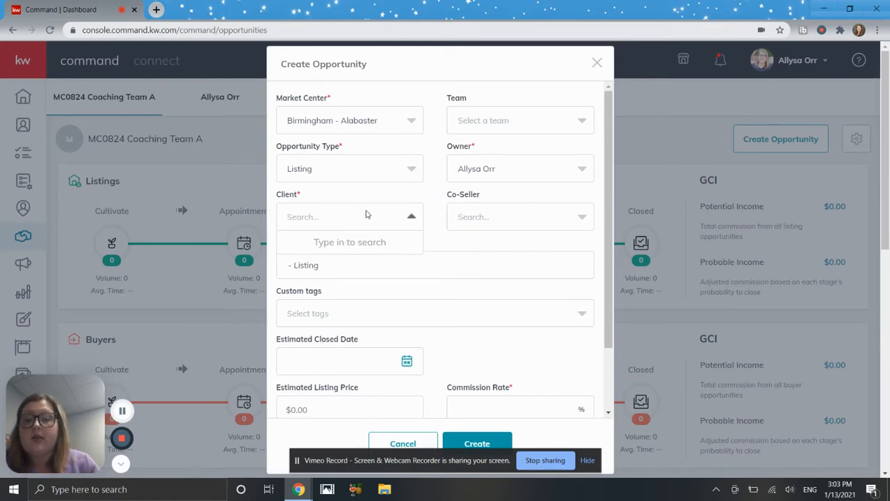
pyautogui.write('Allysa')
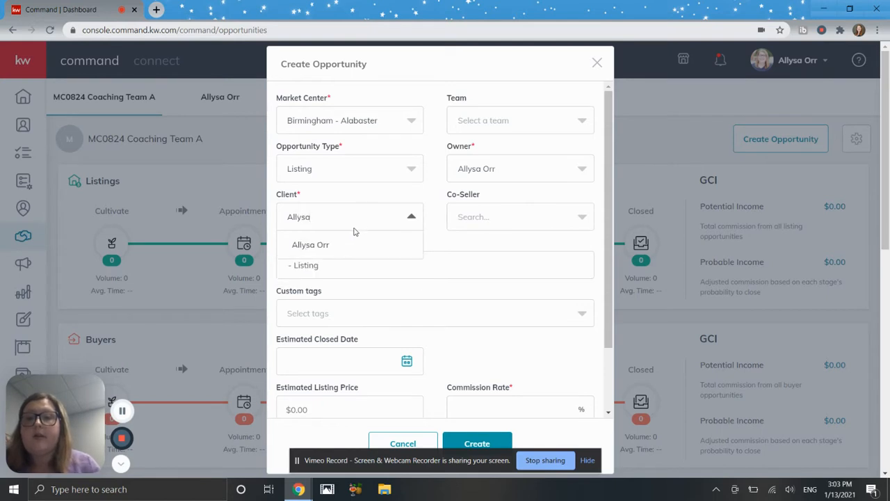
pyautogui.click(331, 244)
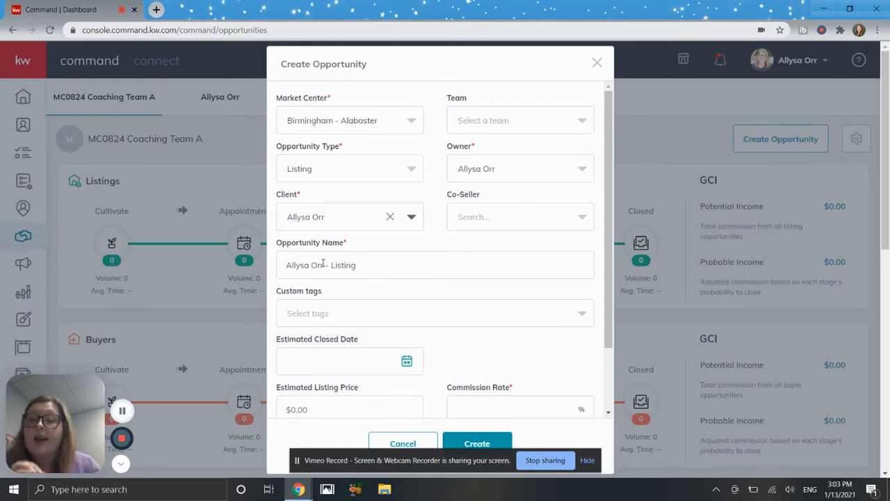
# Add the property's street address and a hyphen at the start of the opportunity name, abbreviating Street to St
pyautogui.click(282, 265)
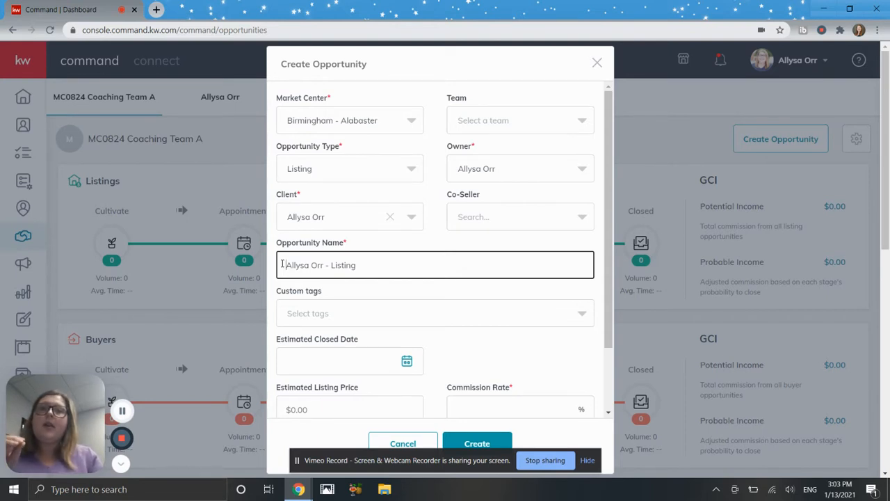
pyautogui.write('123')
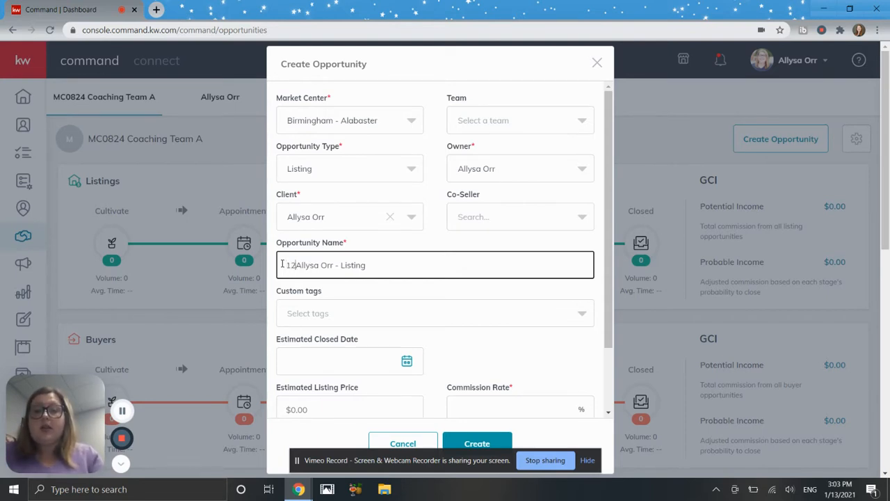
pyautogui.write(' Main')
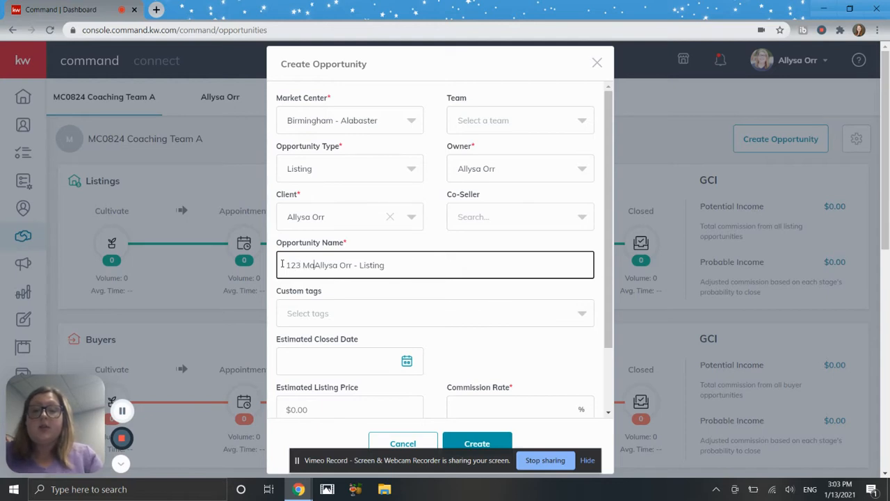
pyautogui.write(' Str')
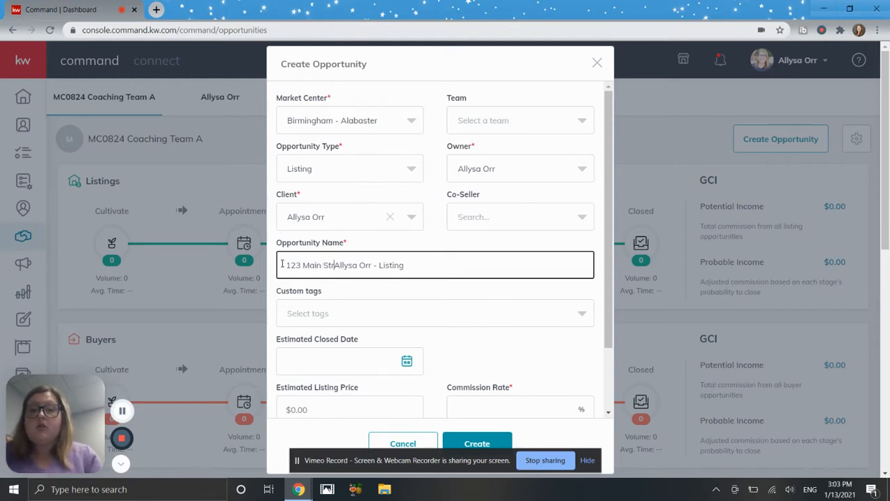
pyautogui.press('BackSpace')
pyautogui.write('-')
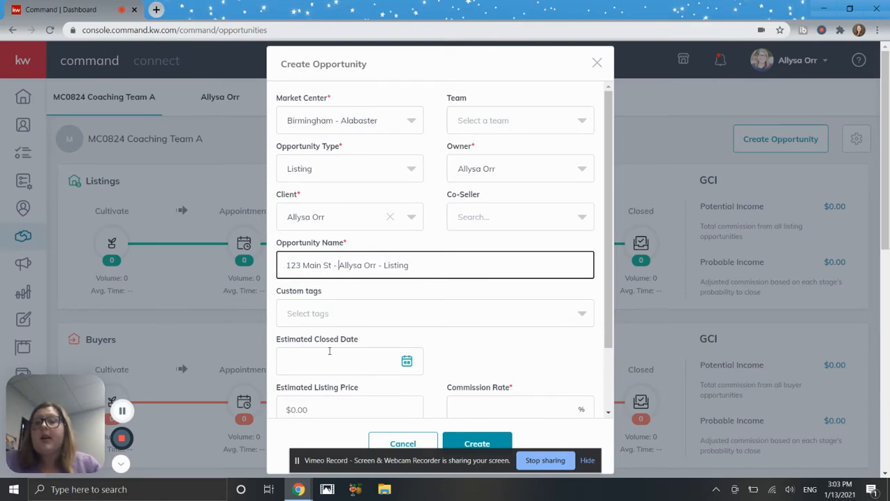
# Set the estimated closed date to 2/19/2021
pyautogui.scroll(-2, 330, 351)
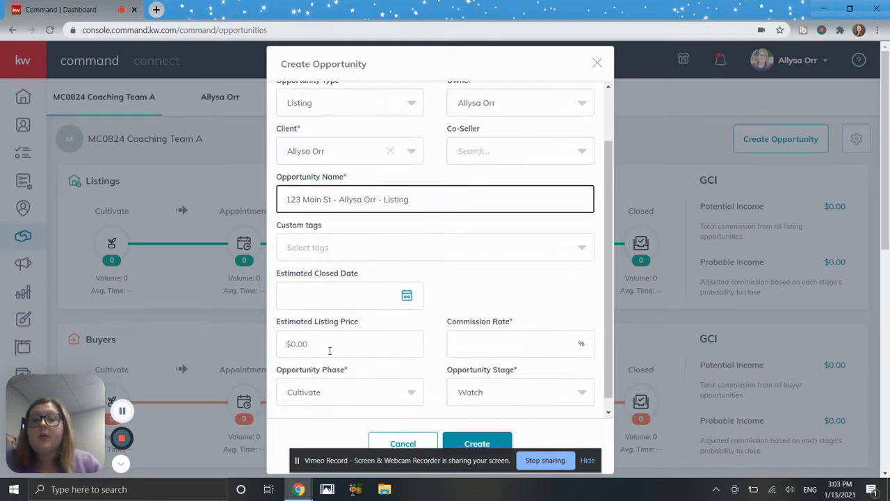
pyautogui.click(334, 292)
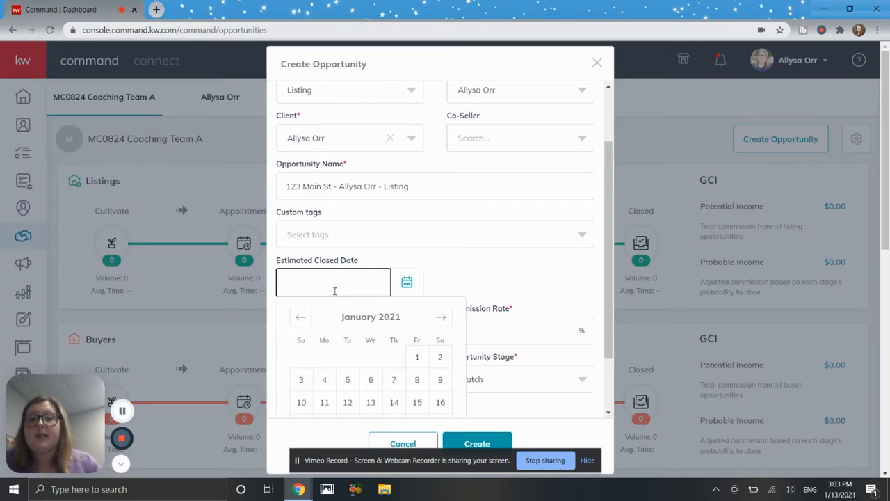
pyautogui.scroll(-1, 409, 329)
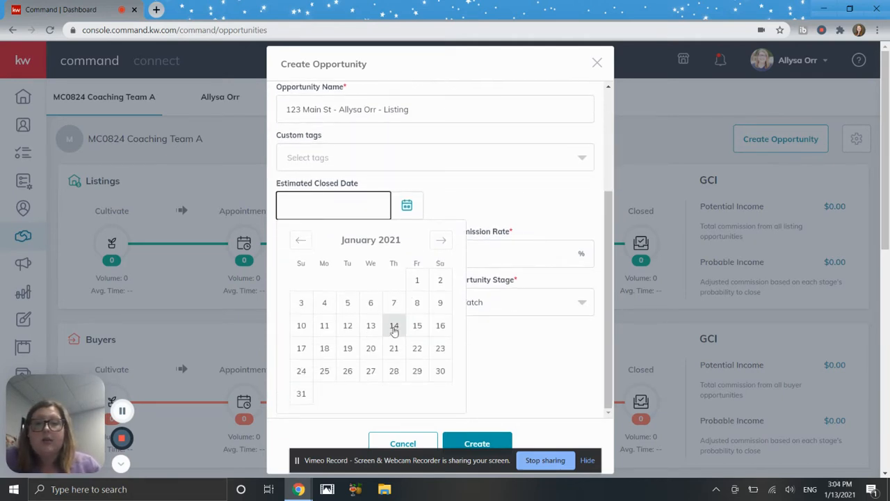
pyautogui.click(444, 242)
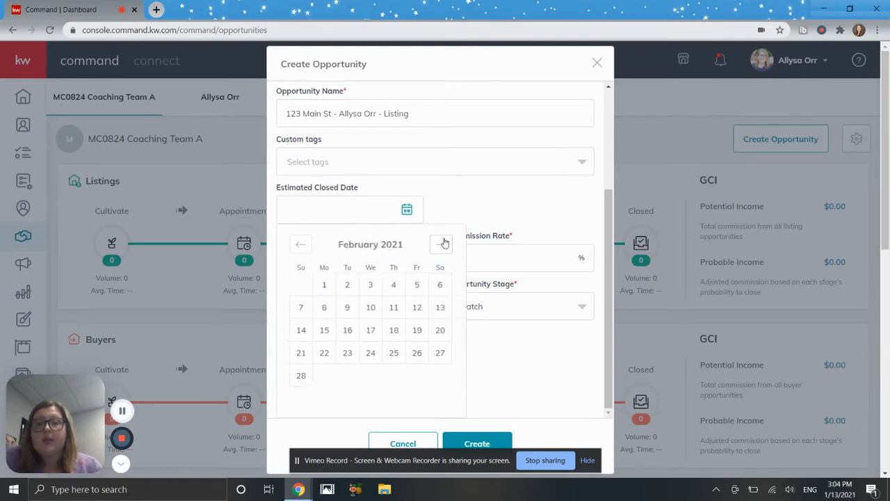
pyautogui.click(418, 329)
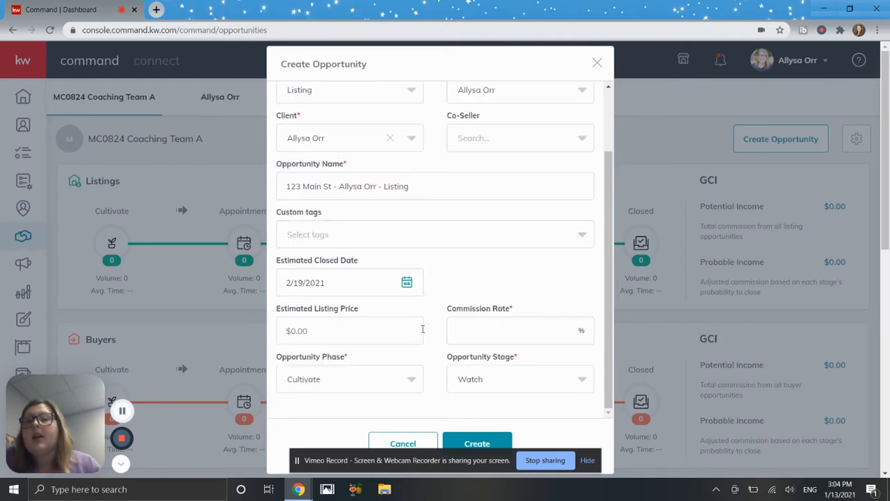
# Set the estimated listing price to $325,000 and the commission rate to 3%
pyautogui.click(296, 334)
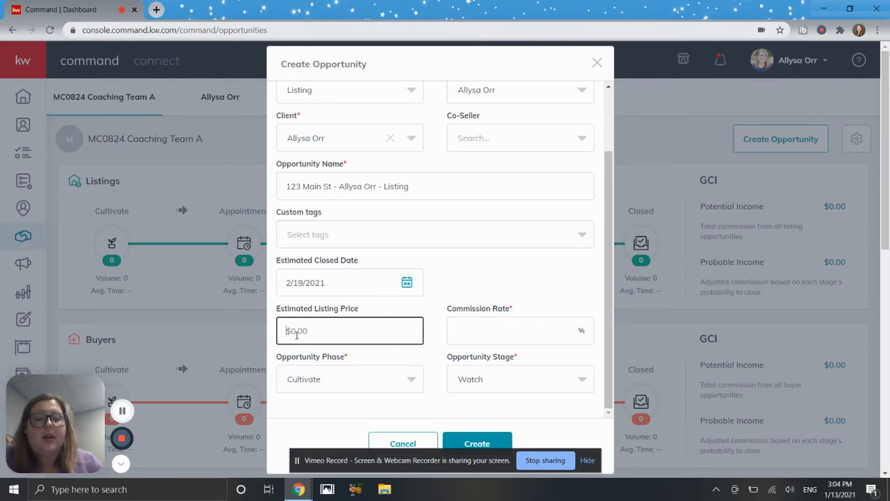
pyautogui.write('325')
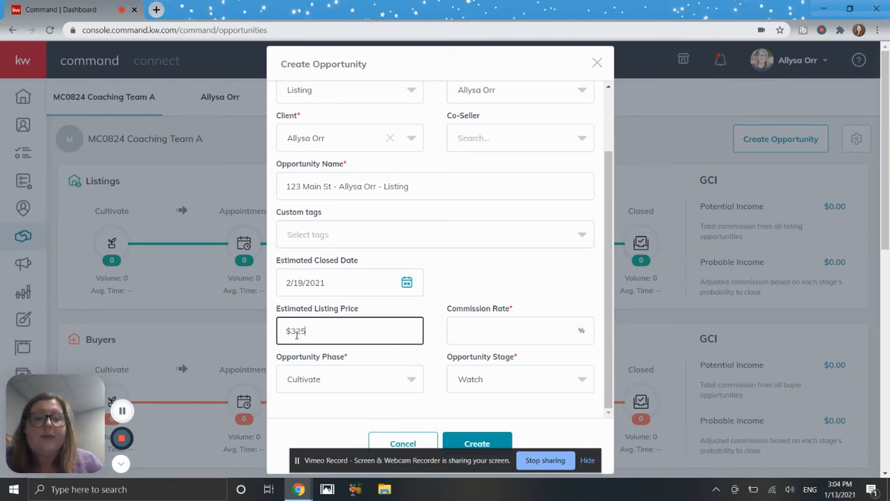
pyautogui.write(',000')
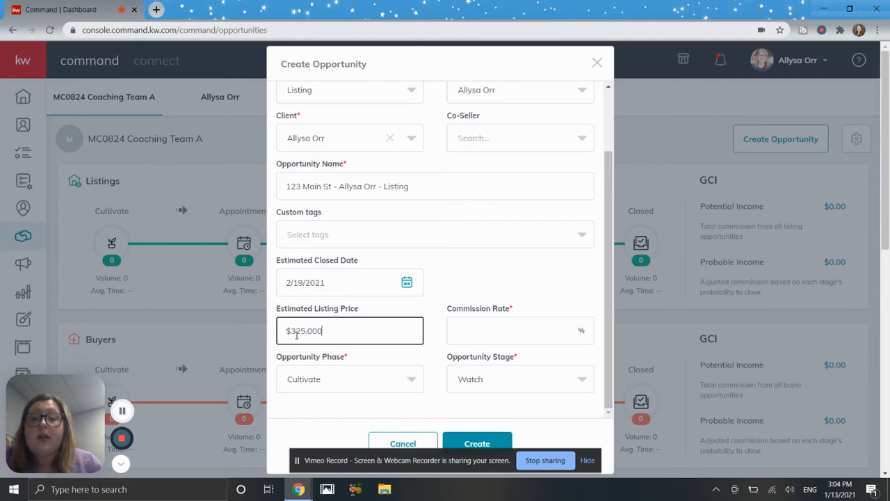
pyautogui.click(479, 335)
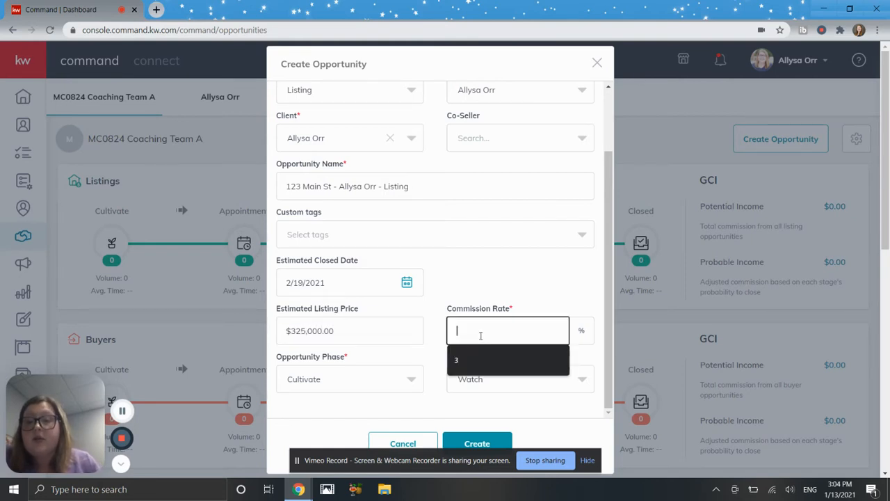
pyautogui.click(476, 360)
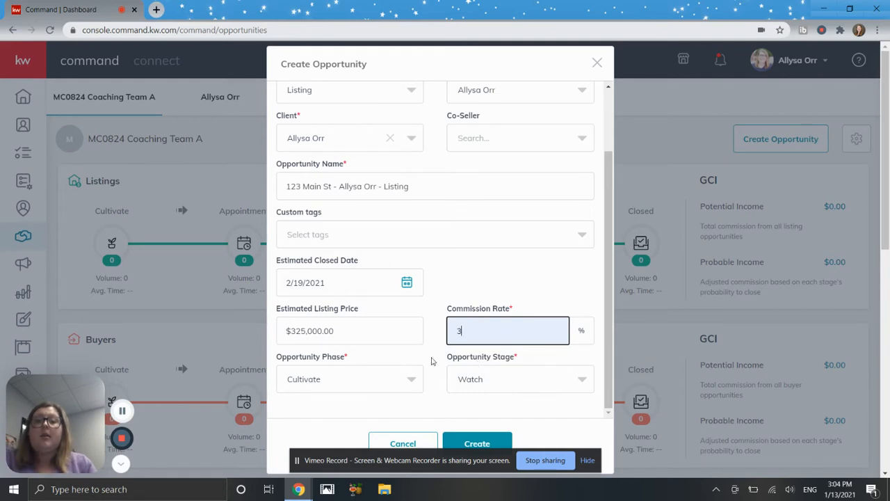
# Set the opportunity phase to Appointment and its stage to Scheduled
pyautogui.click(389, 383)
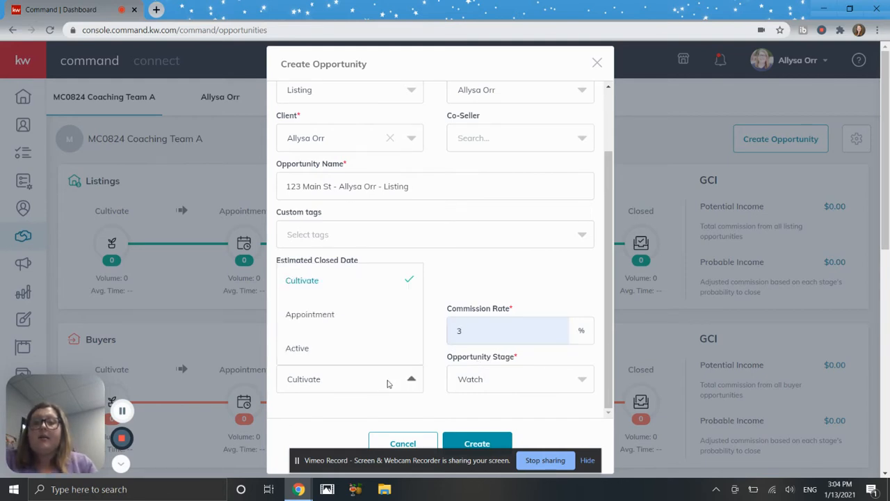
pyautogui.click(327, 318)
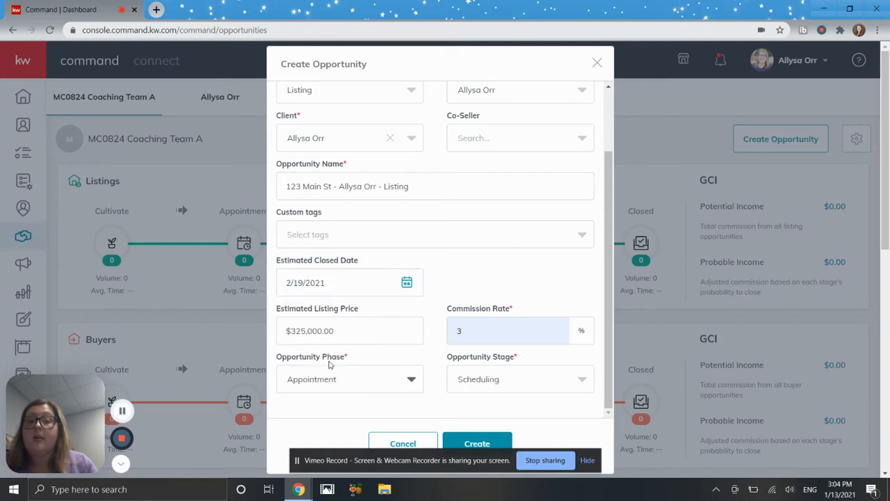
pyautogui.click(490, 375)
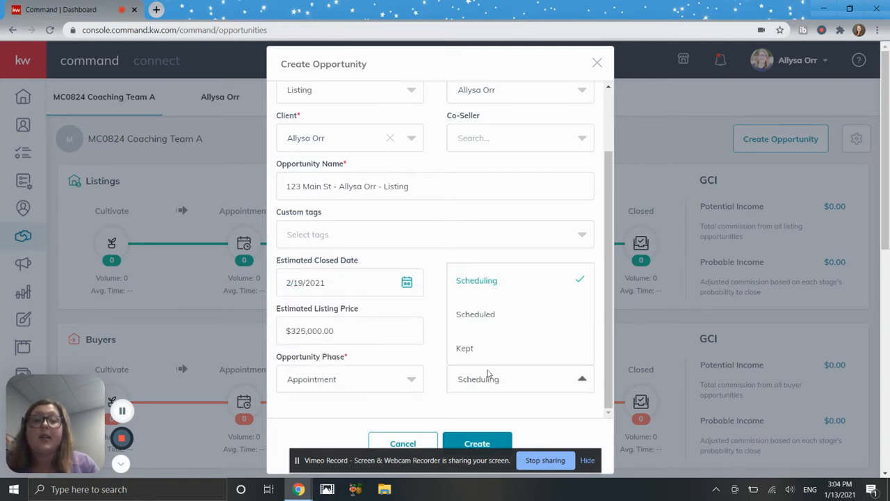
pyautogui.click(480, 317)
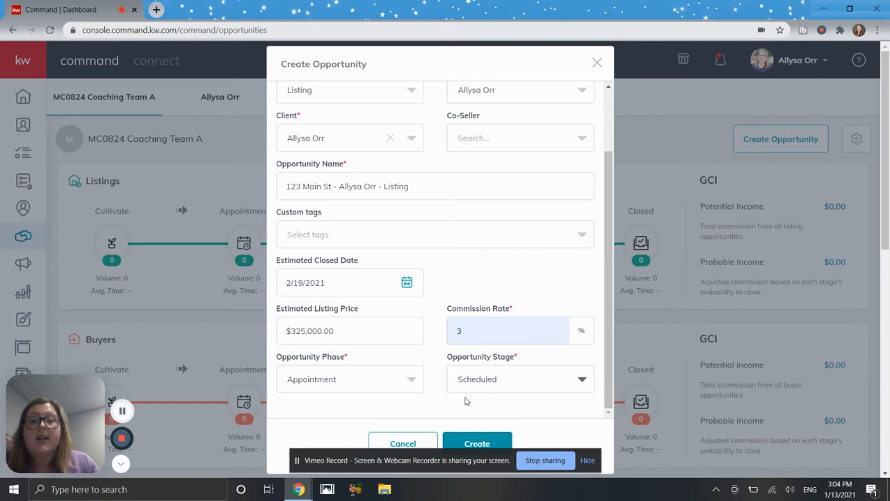
pyautogui.scroll(-3, 466, 401)
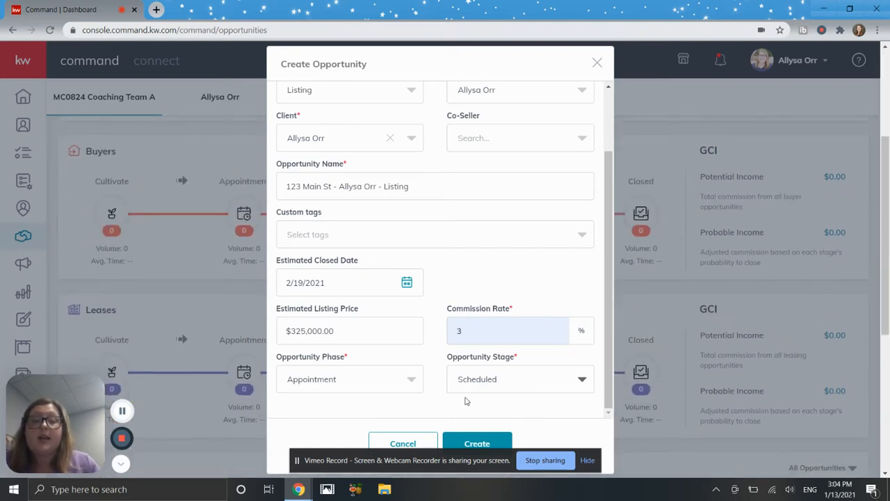
# Set the opportunity phase to Active and create the opportunity
pyautogui.click(386, 387)
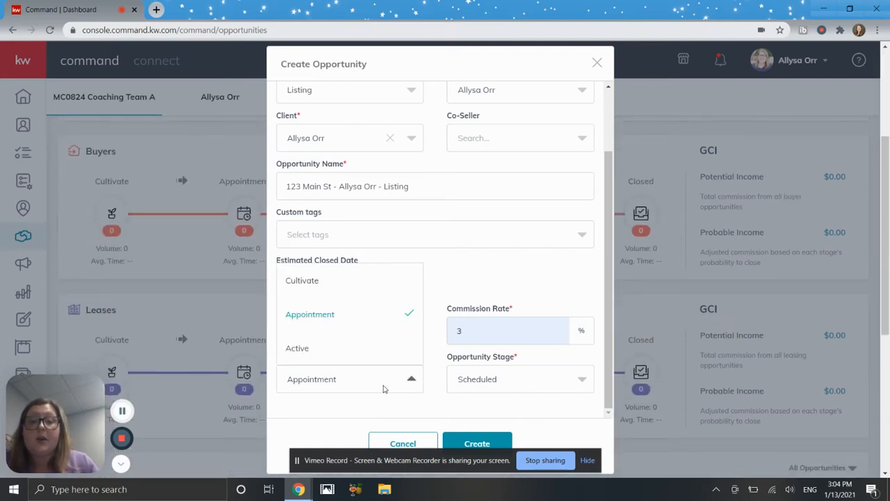
pyautogui.click(342, 353)
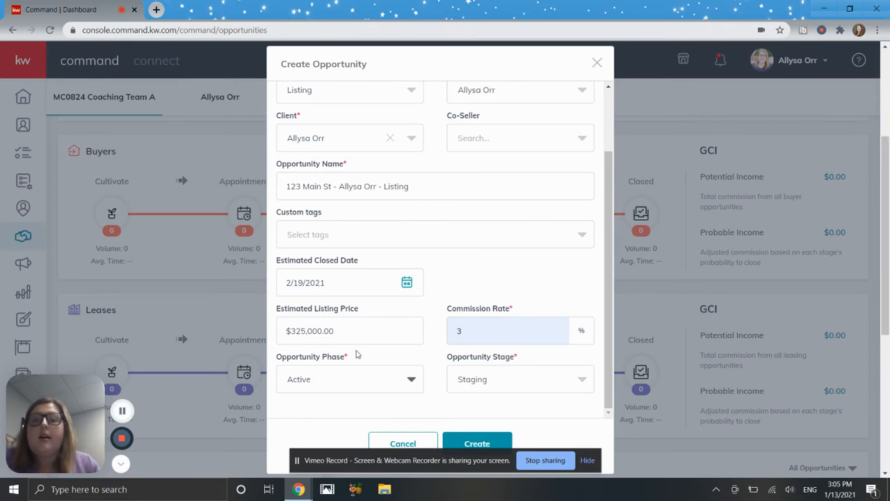
pyautogui.click(477, 442)
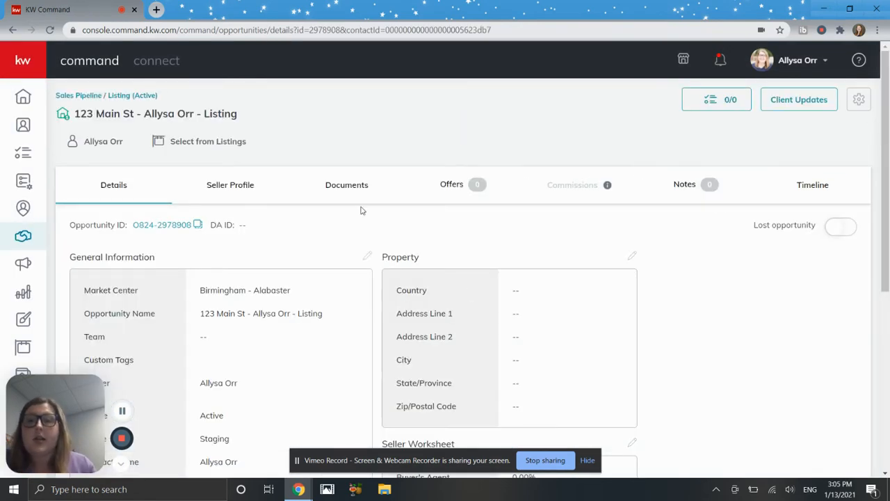
# Start a transaction from the new opportunity's documents and log in to DocuSign Rooms with the prefilled account credentials
pyautogui.click(341, 185)
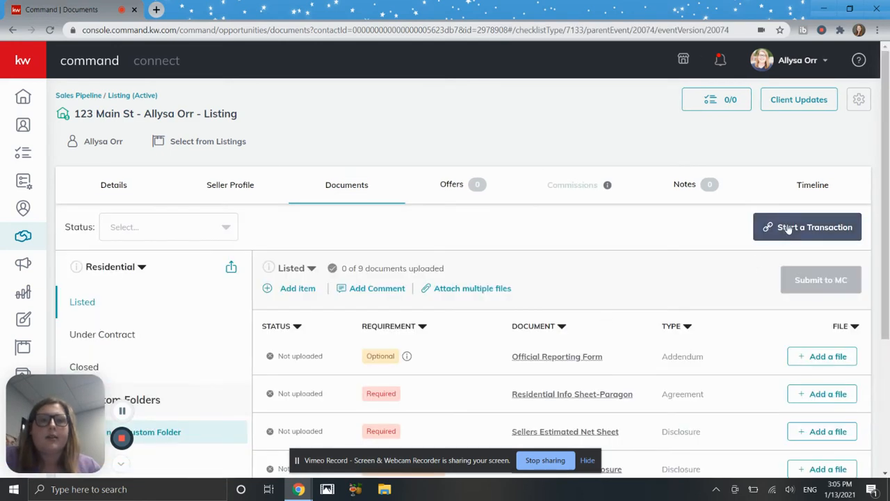
pyautogui.click(791, 230)
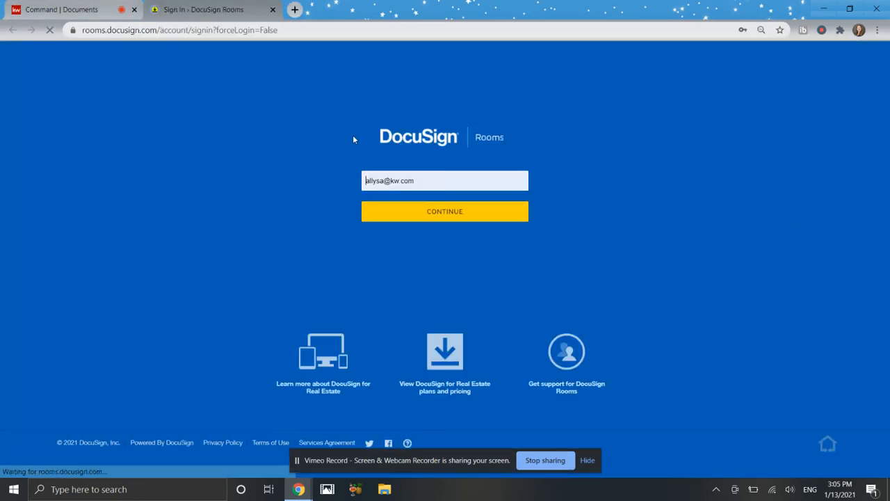
pyautogui.click(452, 210)
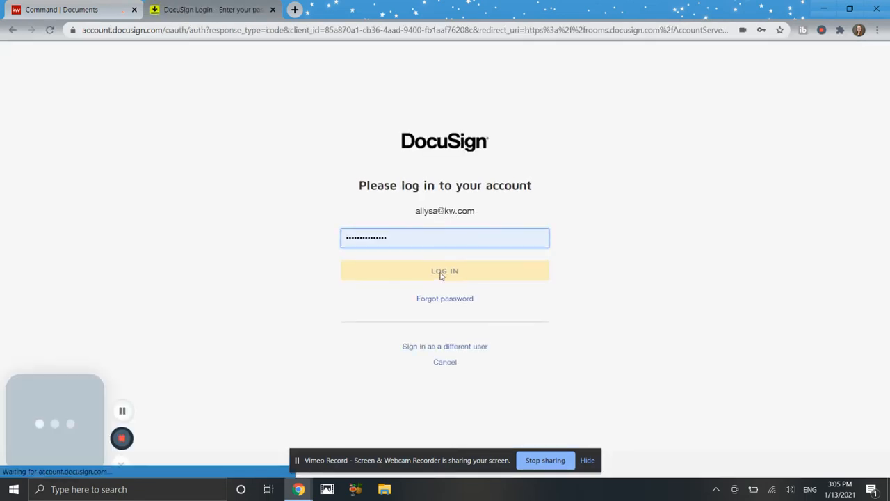
pyautogui.click(440, 276)
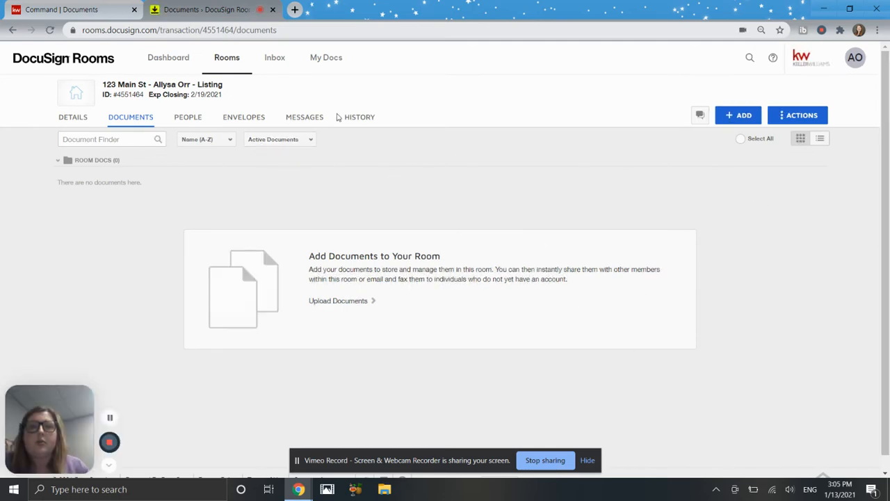
# Switch to KW Command and review the required and optional documents in the opportunity's Listed checklist
pyautogui.click(91, 8)
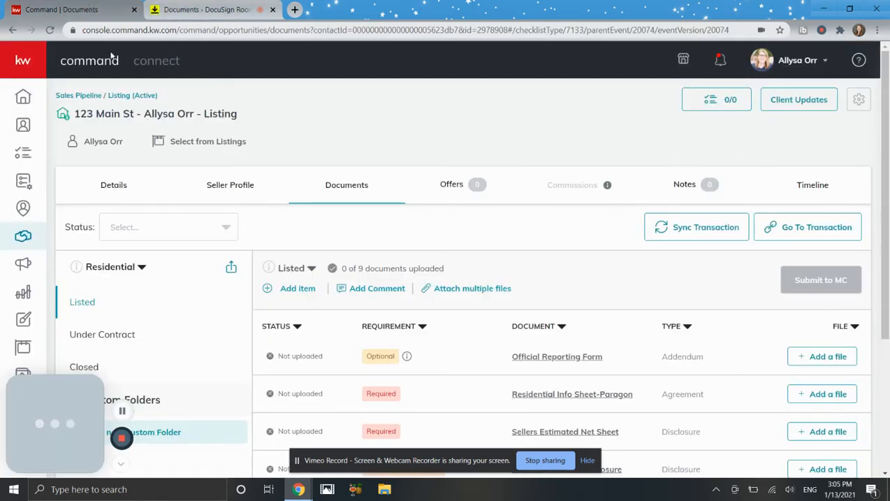
pyautogui.scroll(-2, 342, 331)
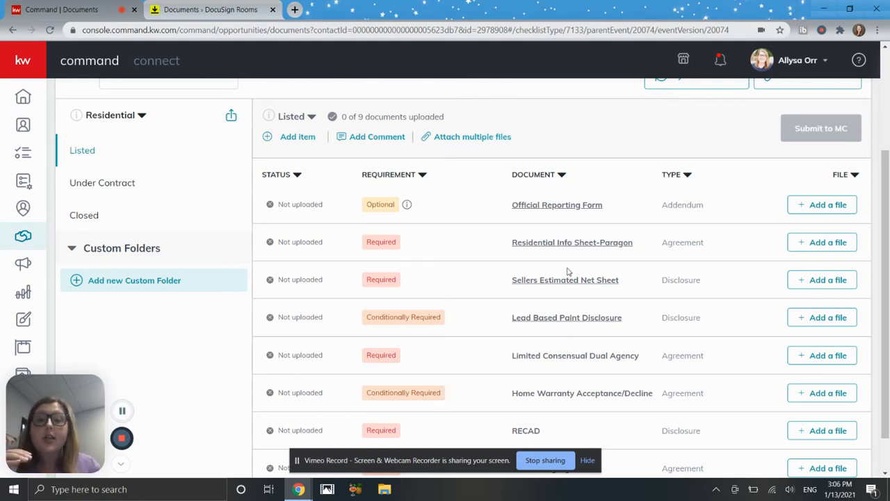
pyautogui.scroll(-1, 550, 322)
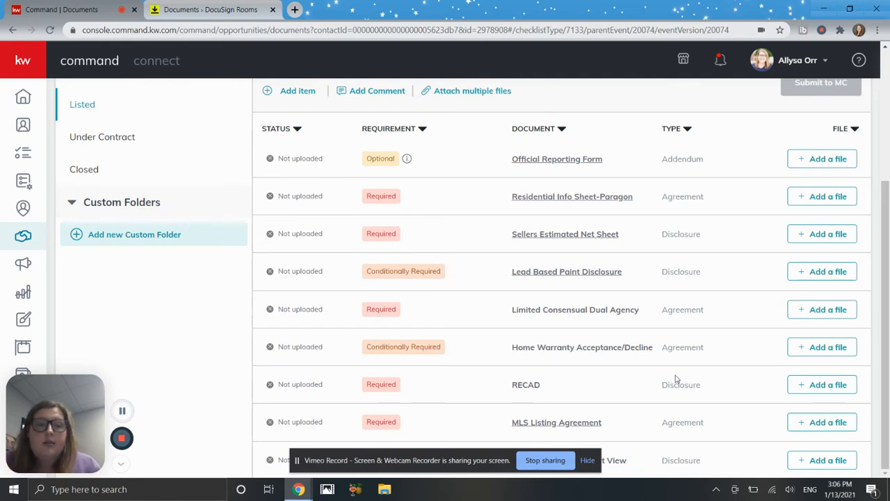
pyautogui.click(589, 461)
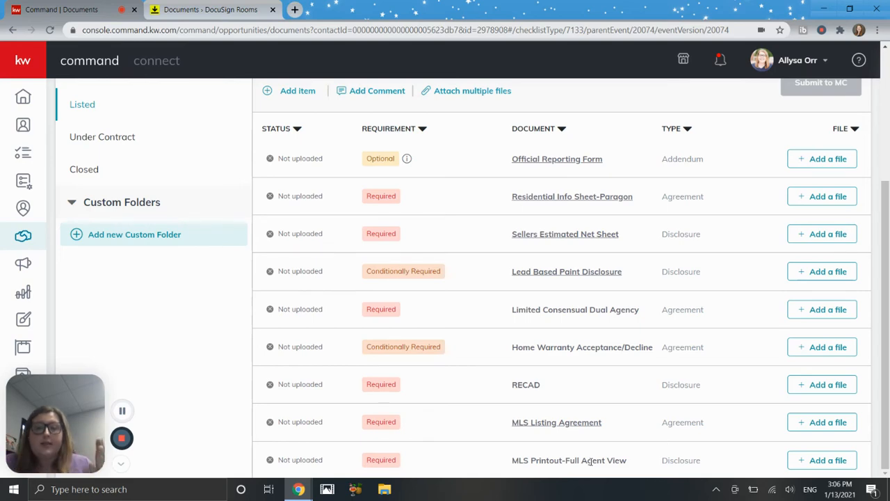
pyautogui.scroll(3, 574, 308)
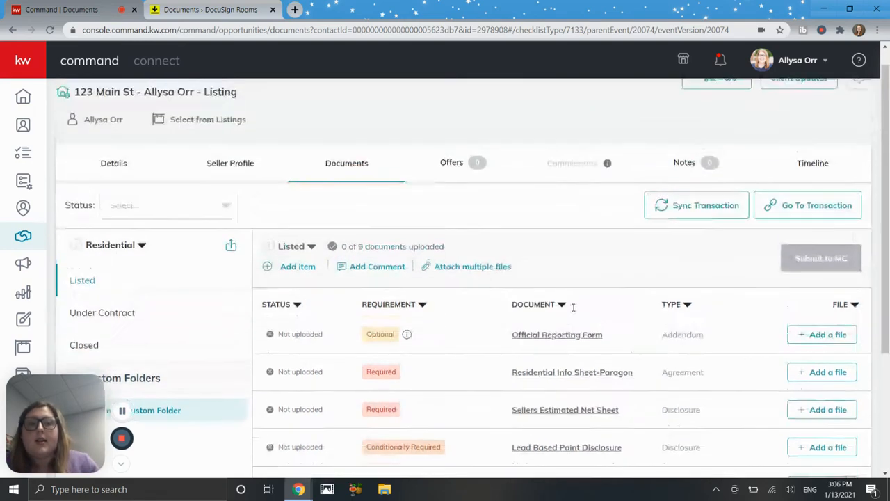
pyautogui.scroll(-2, 574, 308)
pyautogui.scroll(-1, 573, 308)
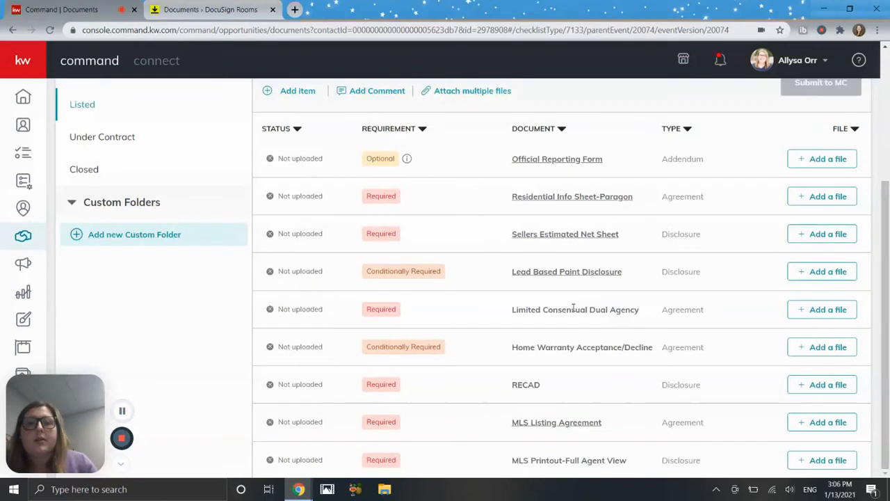
# Switch to the DocuSign room and start adding DocuSign forms from the BAAR - Birmingham Area Association of Realtors library
pyautogui.click(147, 8)
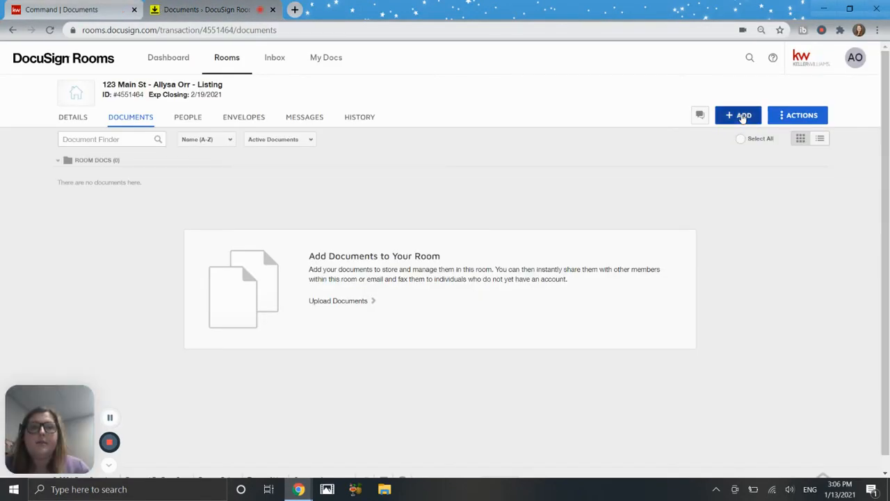
pyautogui.click(738, 115)
pyautogui.click(727, 159)
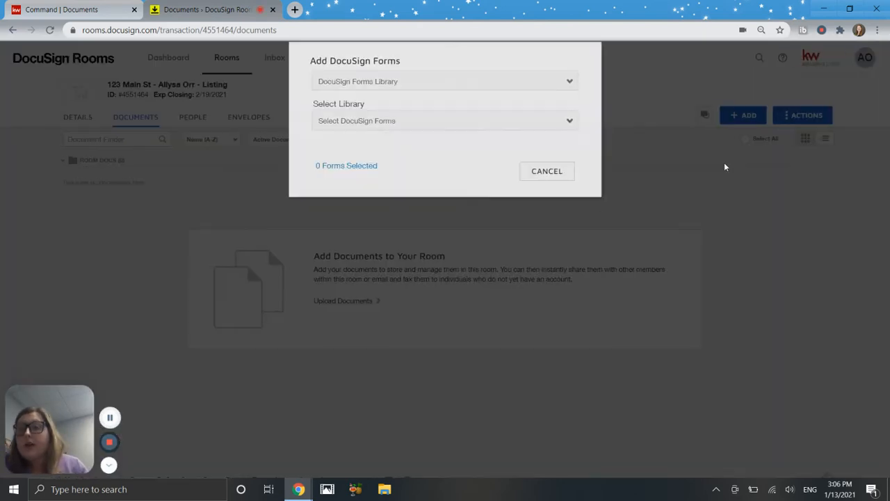
pyautogui.click(446, 139)
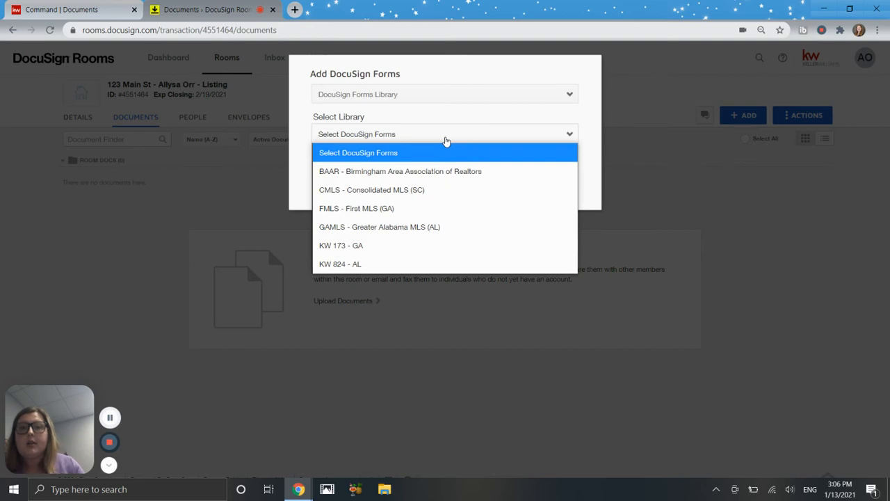
pyautogui.click(436, 172)
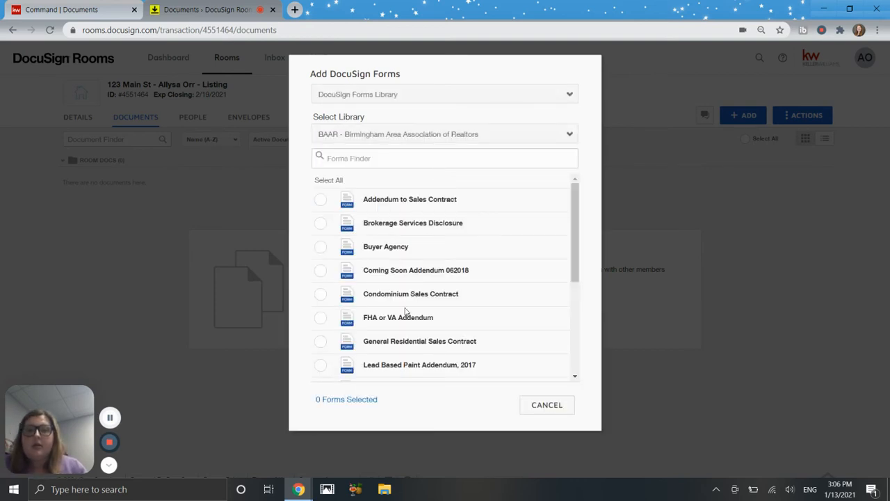
# Add the Lead Based Paint Addendum, 2017, Personal Property Addendum and Seller Estimated Closing Costs forms to the room
pyautogui.scroll(-2, 406, 311)
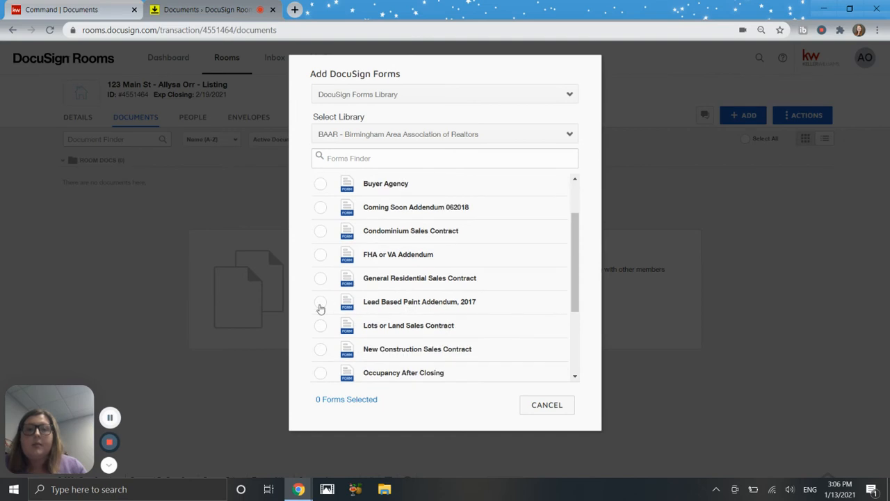
pyautogui.click(320, 302)
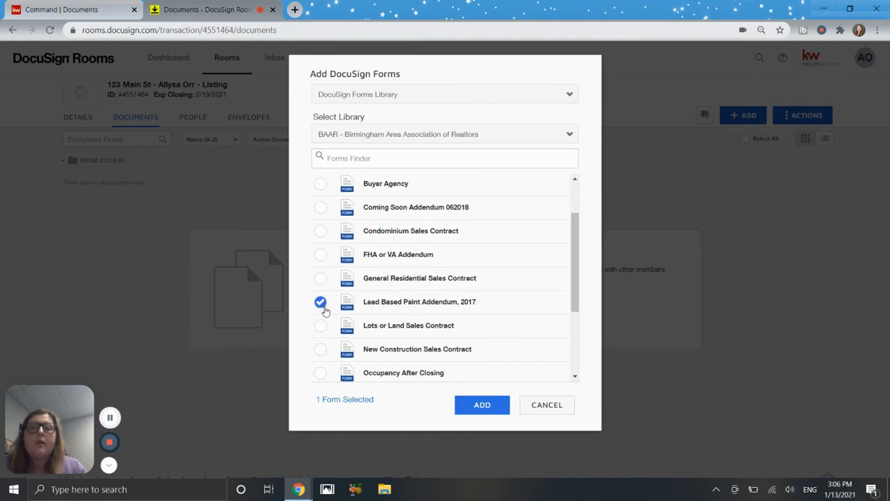
pyautogui.scroll(-1, 324, 310)
pyautogui.scroll(-3, 324, 310)
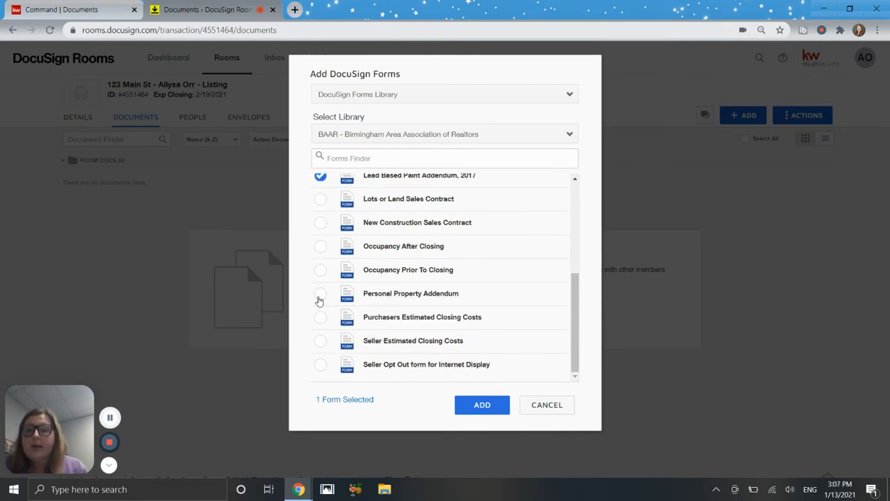
pyautogui.click(319, 298)
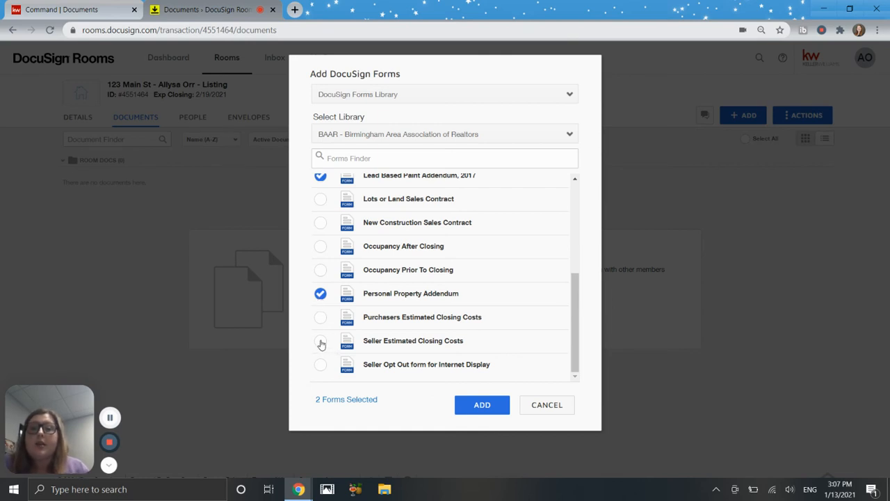
pyautogui.click(321, 343)
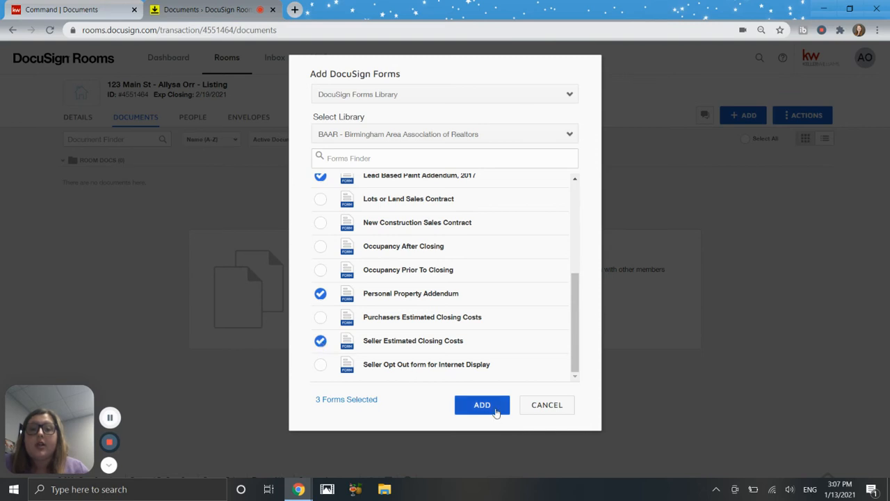
pyautogui.click(496, 412)
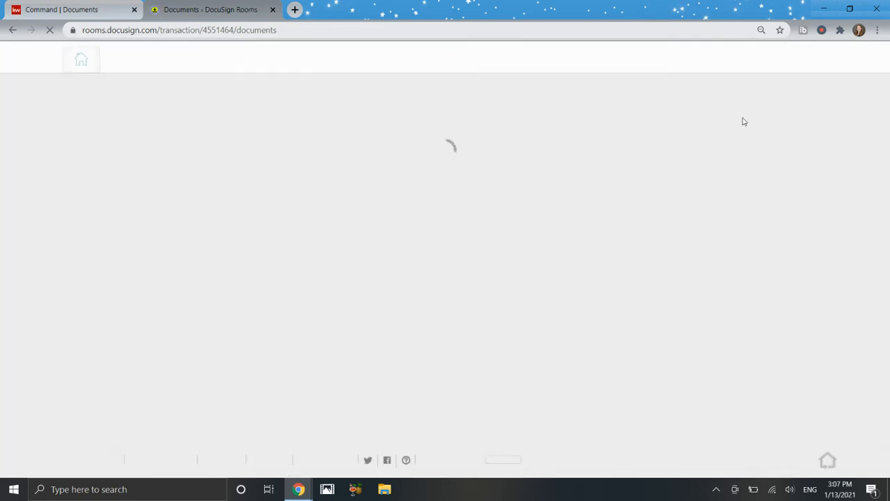
# Start adding forms from the KW 824 - AL library, selecting Closing Check List and Disclosure of Information on Lead
pyautogui.click(742, 119)
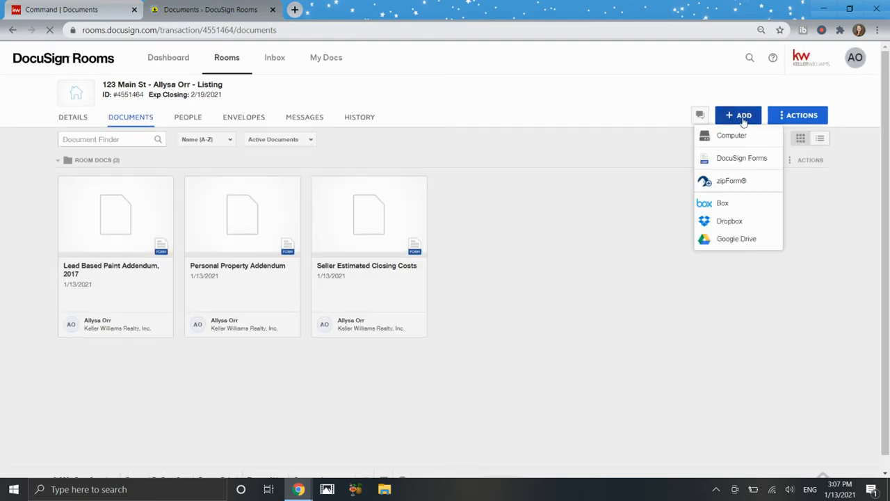
pyautogui.click(739, 166)
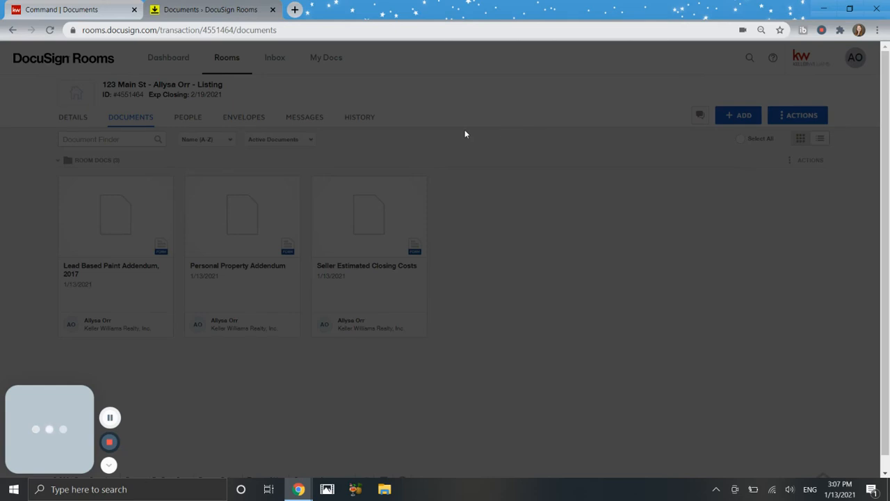
pyautogui.click(463, 134)
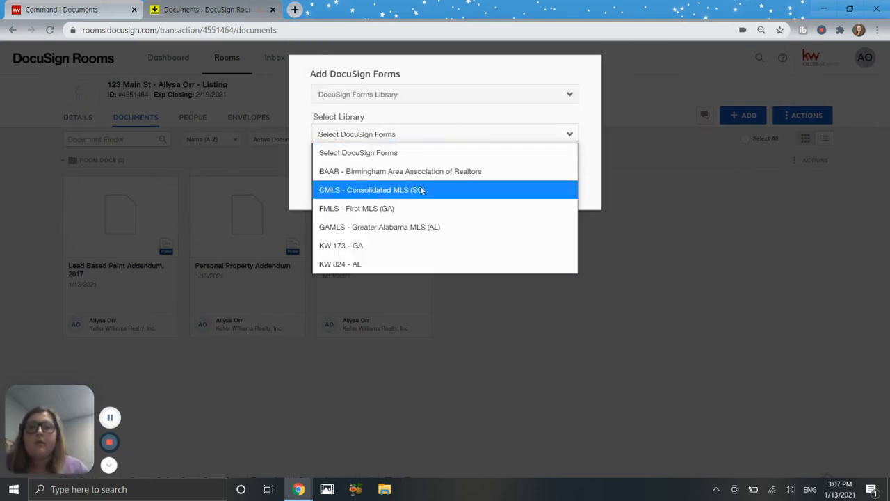
pyautogui.click(397, 265)
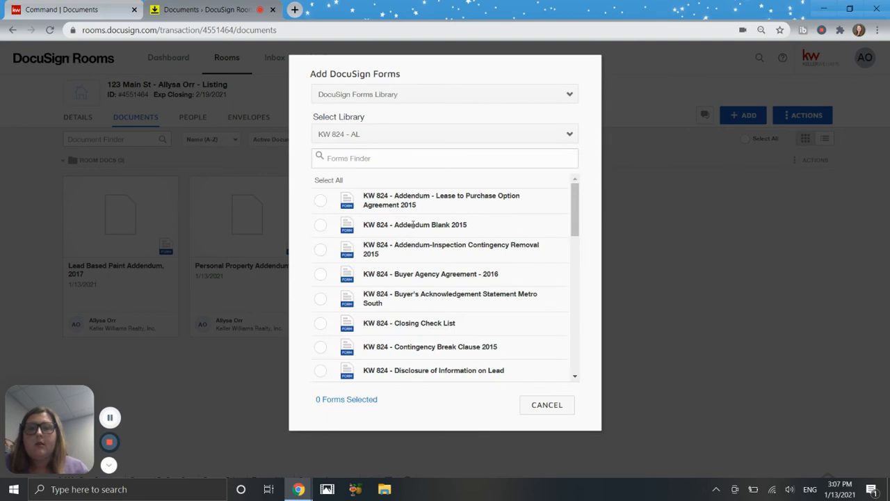
pyautogui.scroll(-3, 413, 224)
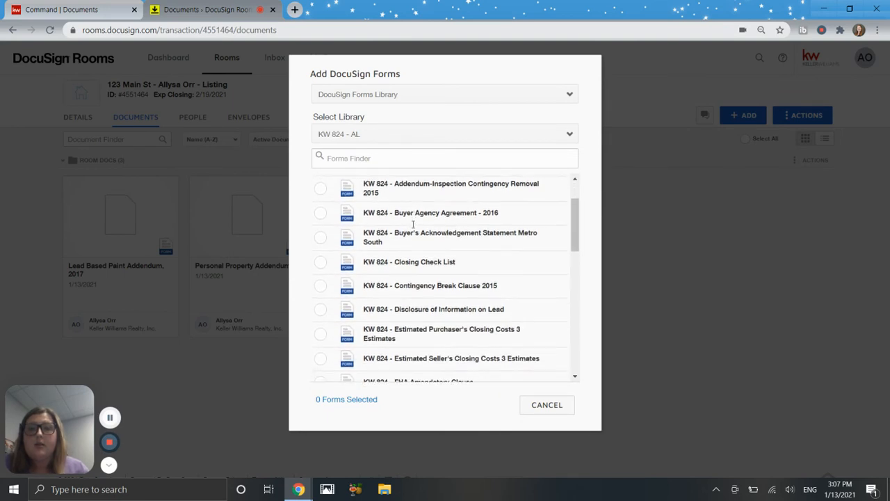
pyautogui.scroll(-2, 413, 223)
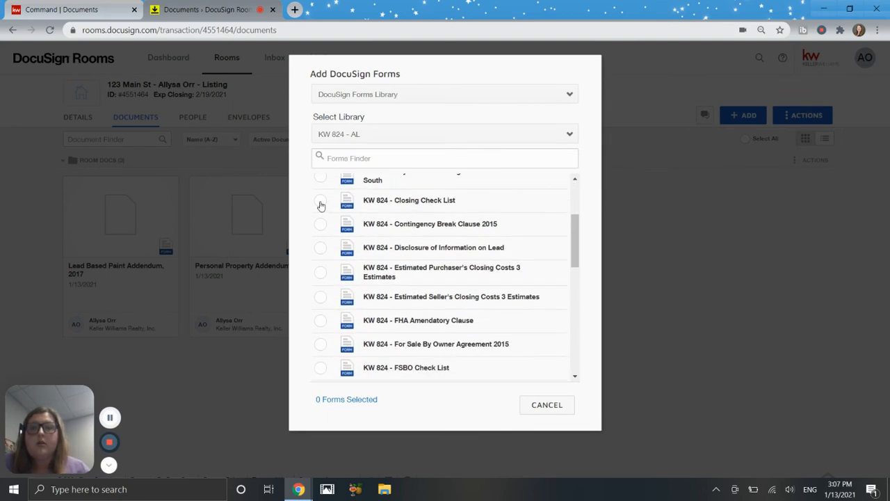
pyautogui.click(321, 203)
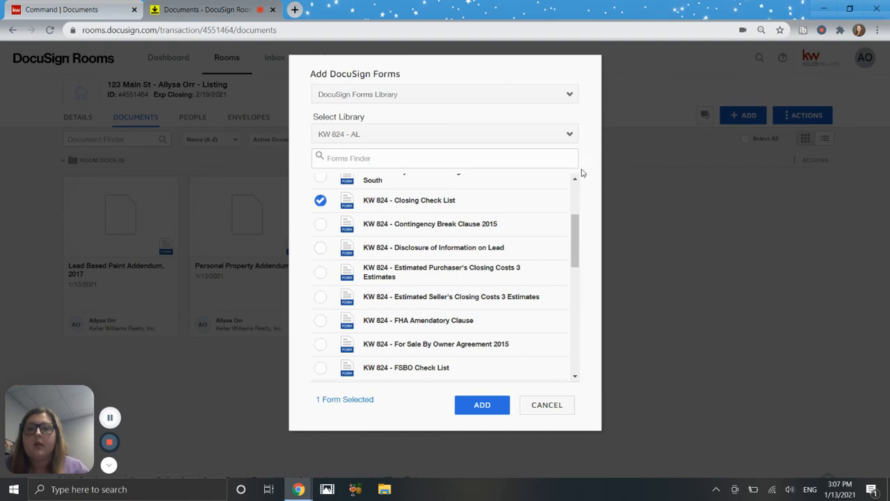
pyautogui.click(320, 254)
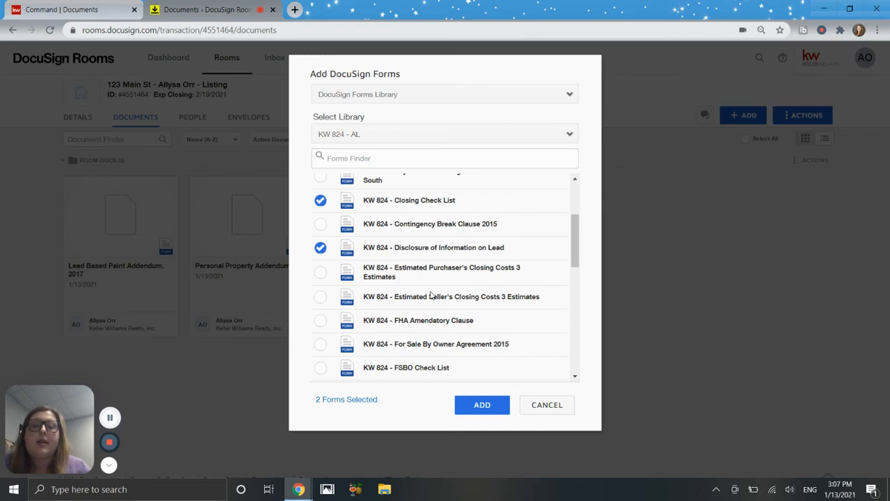
# Select the first Home Warranty Agreement Addendum 2015, the Listing Check List and the Limited Consensual Dual Agency Agreement 2015
pyautogui.scroll(-3, 431, 295)
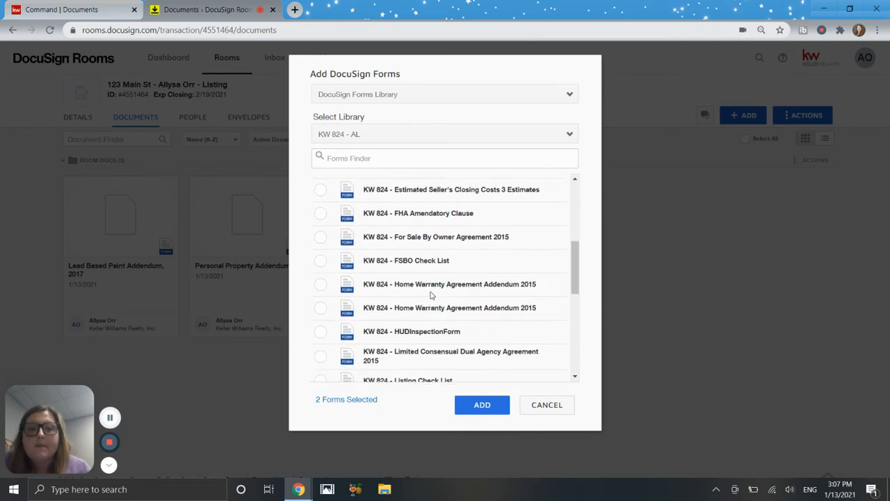
pyautogui.scroll(-3, 432, 295)
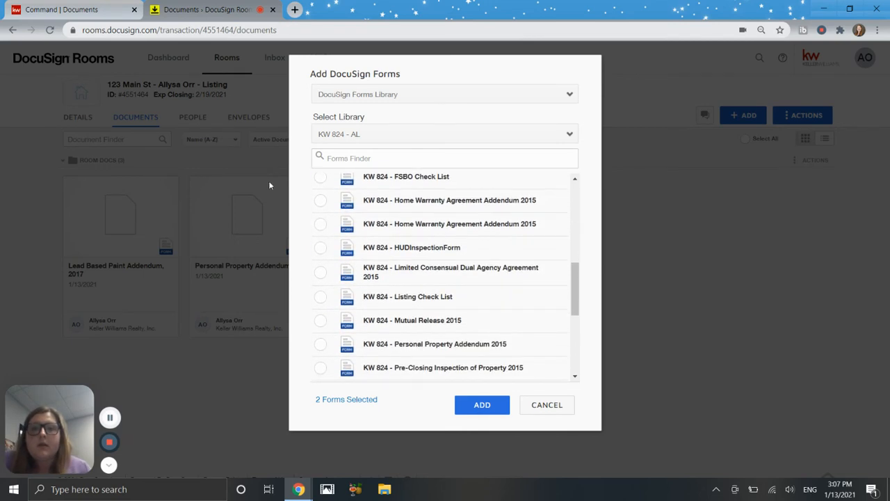
pyautogui.click(321, 202)
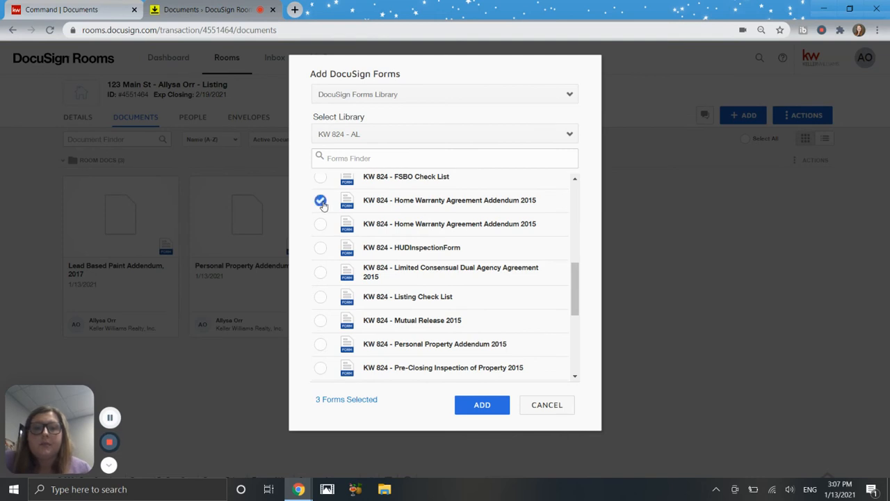
pyautogui.click(320, 297)
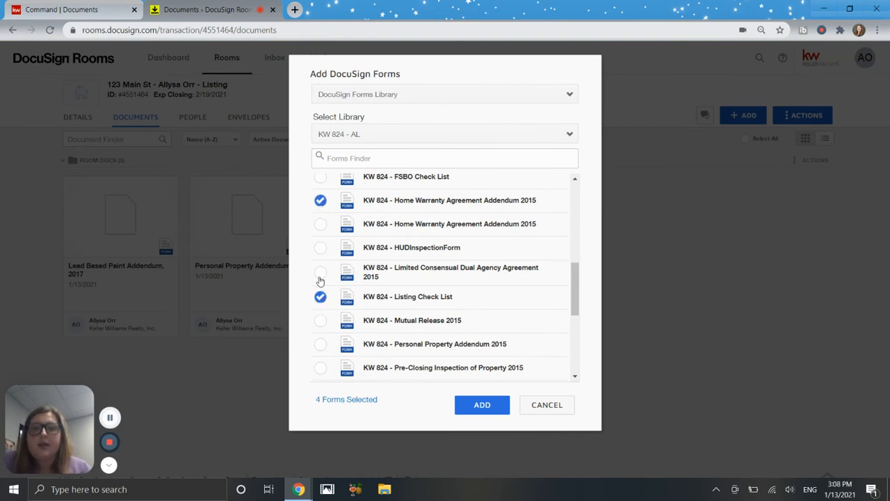
pyautogui.click(321, 273)
# Also select ProtectYourFamilyFromLeadinYourHome and RECAD 2015, and add all selected KW 824 forms to the room
pyautogui.scroll(-2, 320, 279)
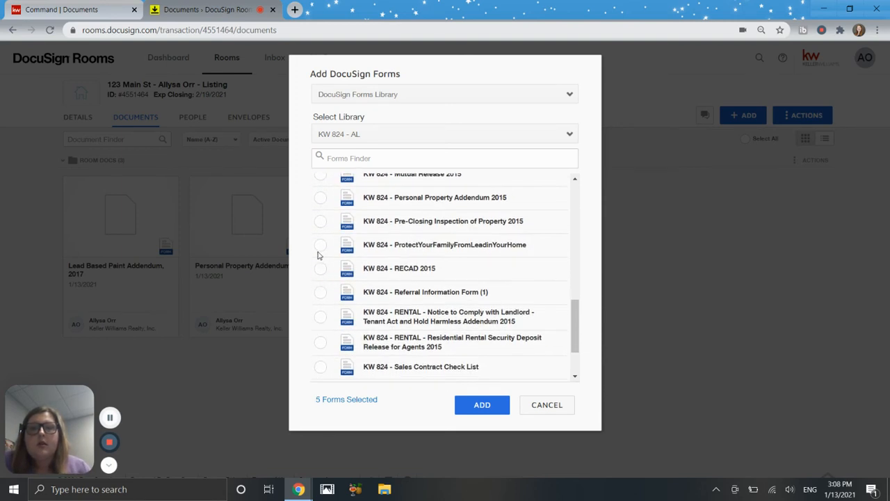
pyautogui.click(321, 246)
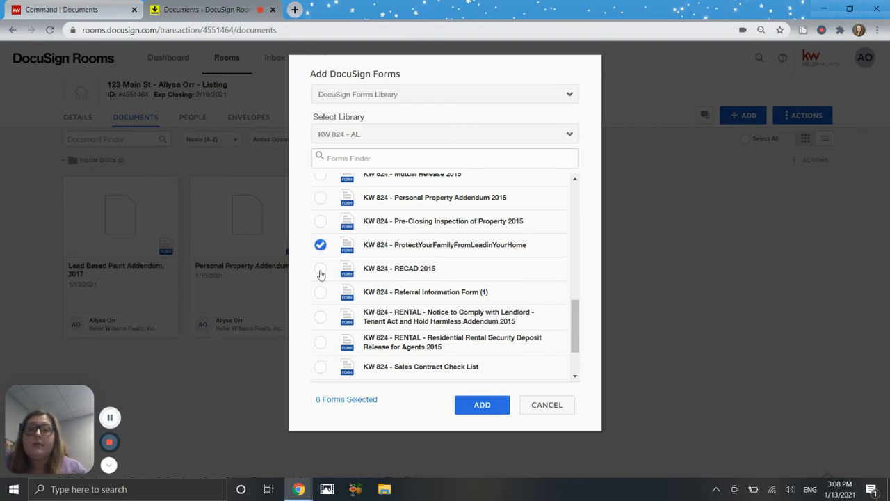
pyautogui.click(321, 271)
pyautogui.scroll(-1, 321, 274)
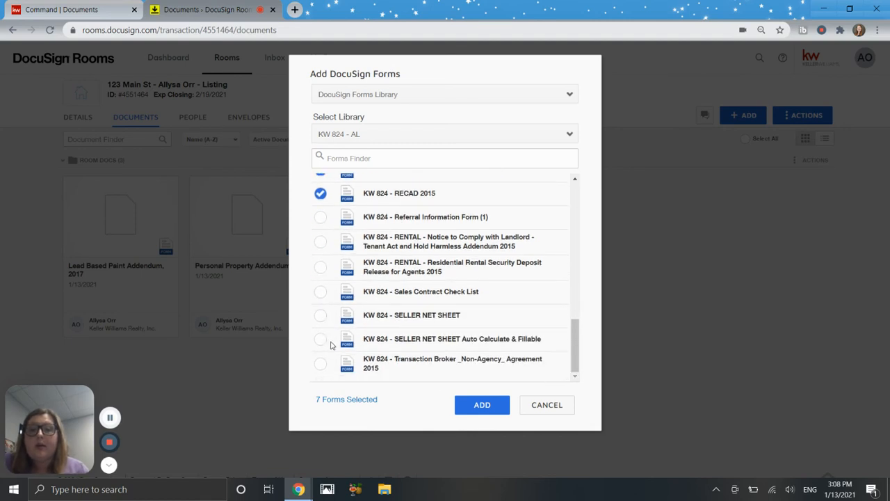
pyautogui.click(500, 408)
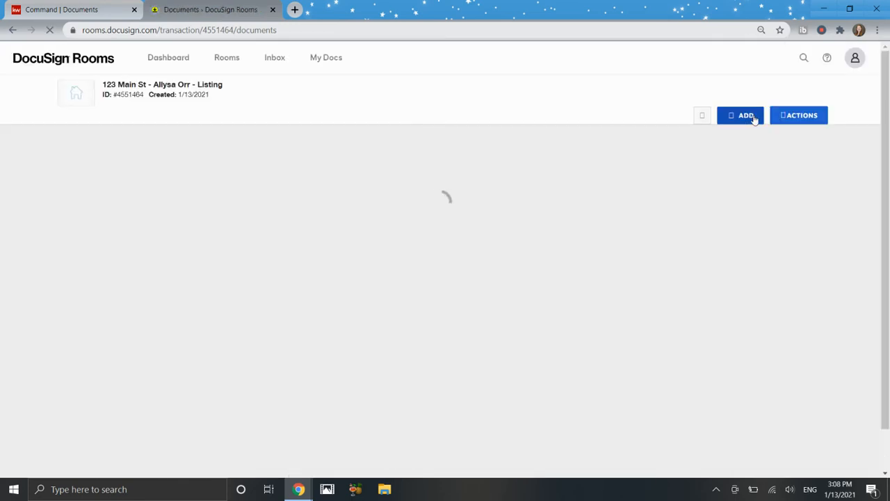
# Start adding DocuSign forms from the GAMLS - Greater Alabama MLS (AL) library, selecting GAMLS Residential Input Form Rev0217
pyautogui.click(753, 117)
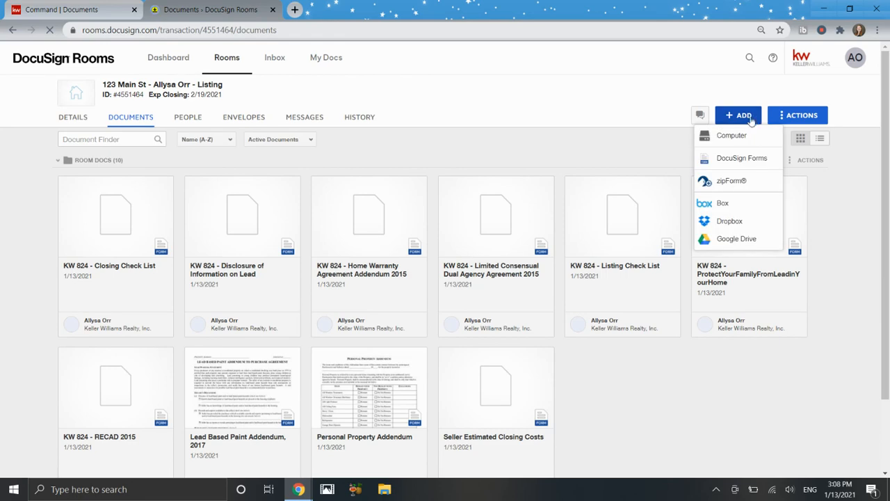
pyautogui.click(733, 157)
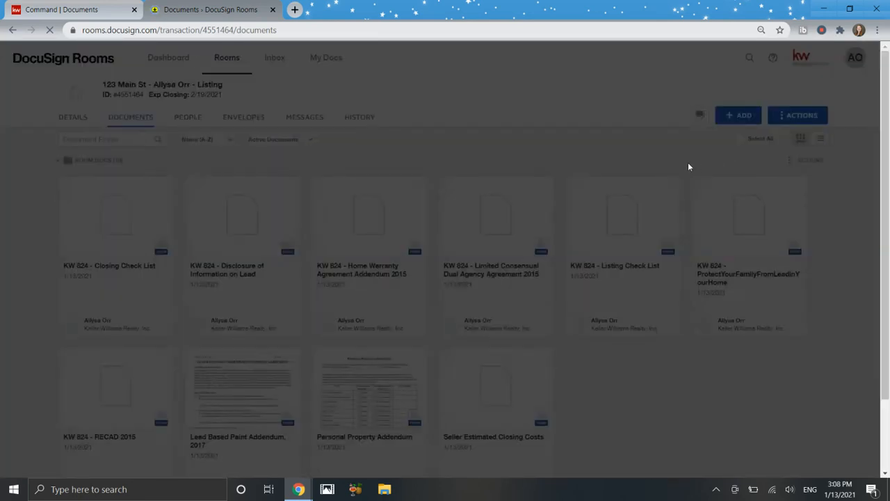
pyautogui.click(517, 137)
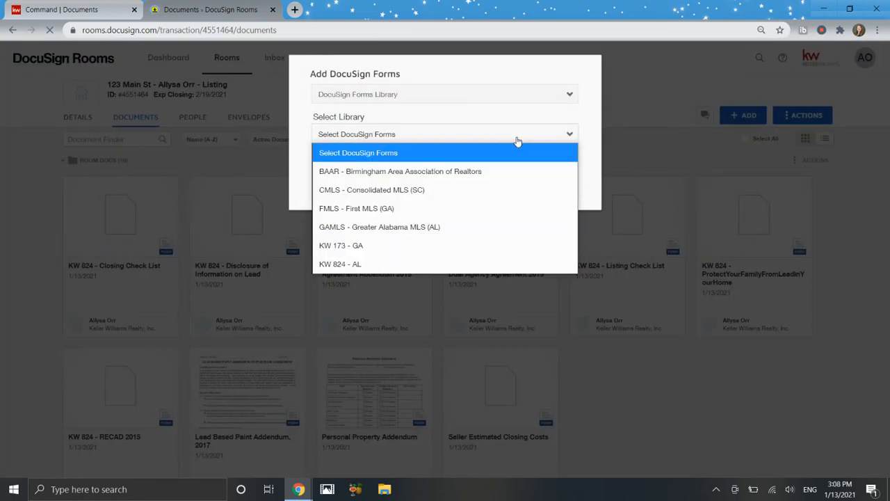
pyautogui.click(485, 229)
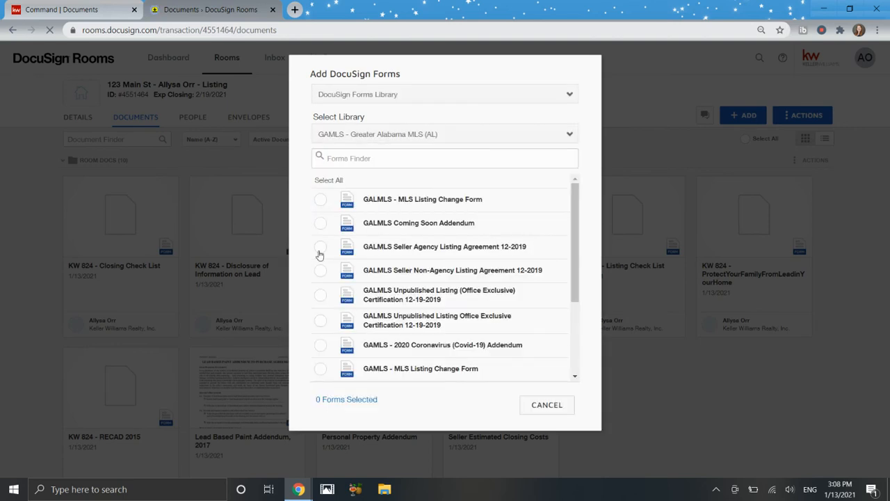
pyautogui.scroll(-2, 351, 341)
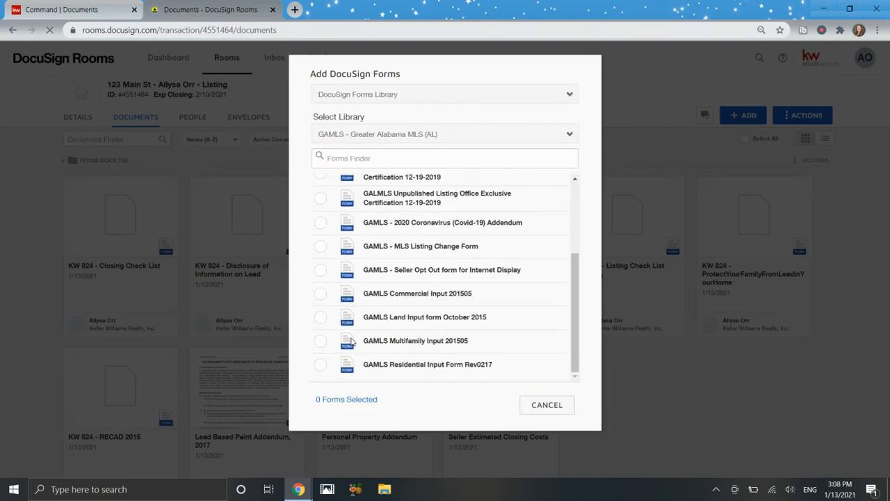
pyautogui.click(320, 366)
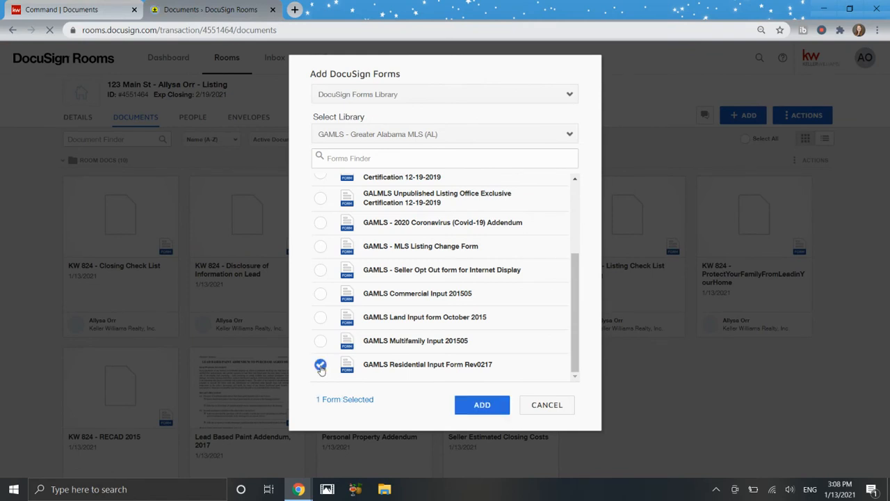
# Also select GALMLS Seller Agency Listing Agreement 12-2019, and add both selected GAMLS library forms to the room
pyautogui.scroll(3, 336, 317)
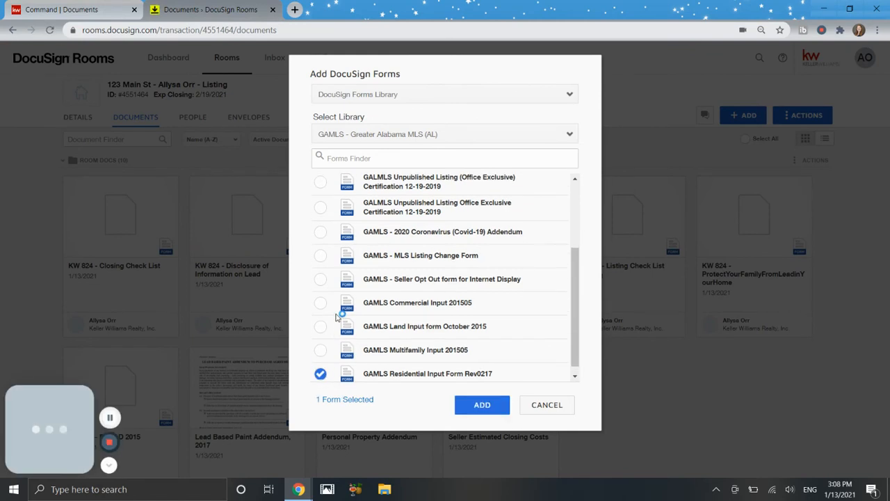
pyautogui.scroll(1, 336, 317)
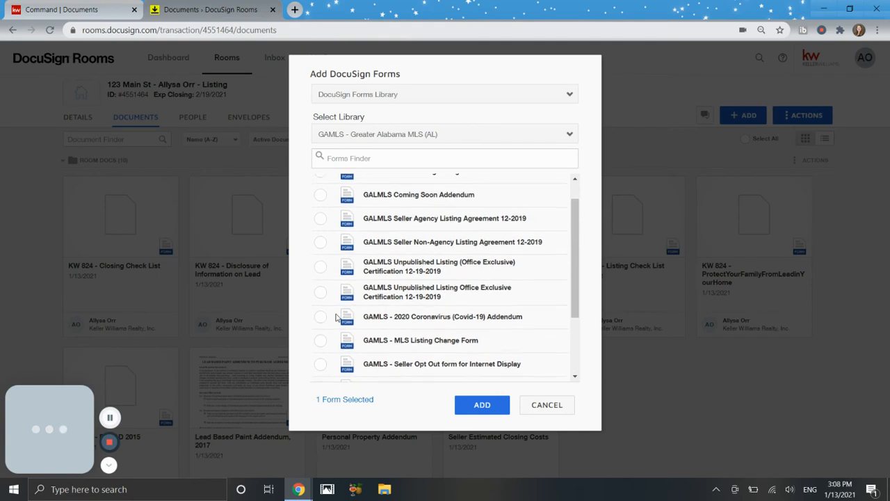
pyautogui.click(321, 220)
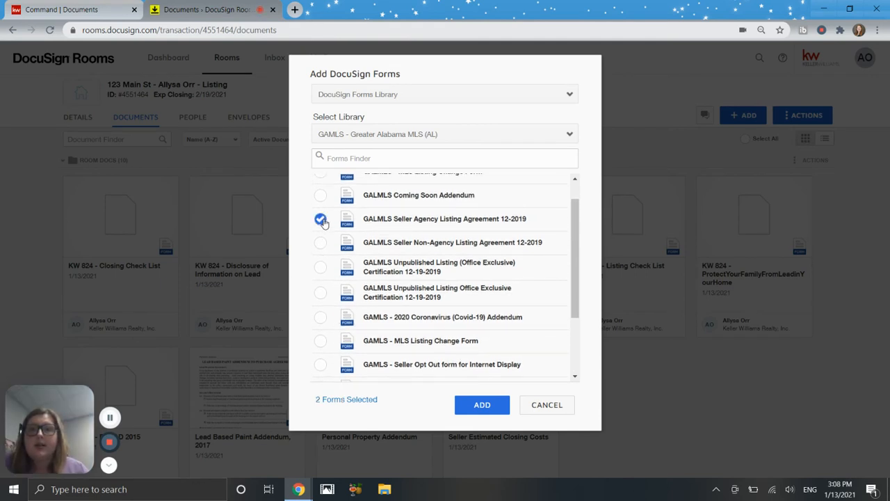
pyautogui.scroll(1, 322, 221)
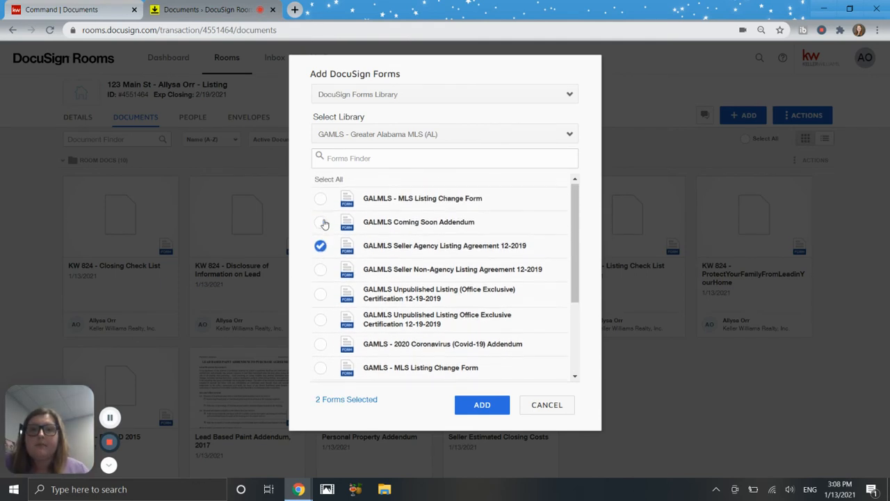
pyautogui.click(488, 408)
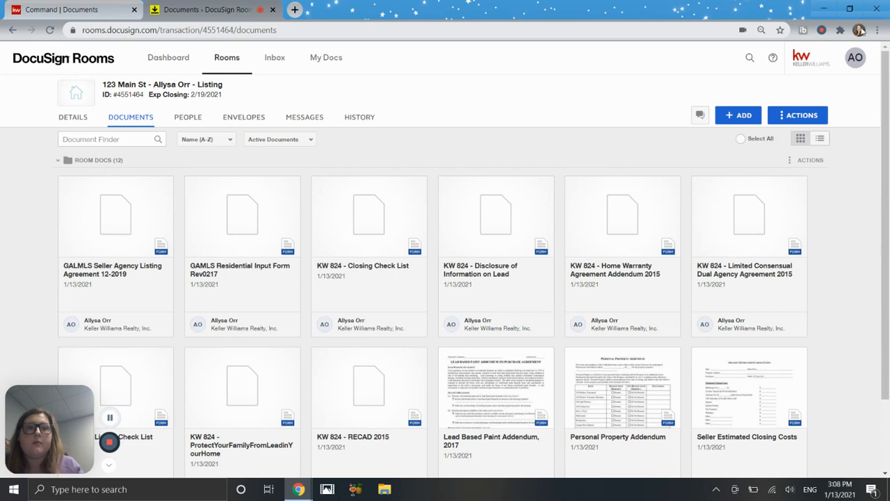
pyautogui.scroll(-2, 580, 256)
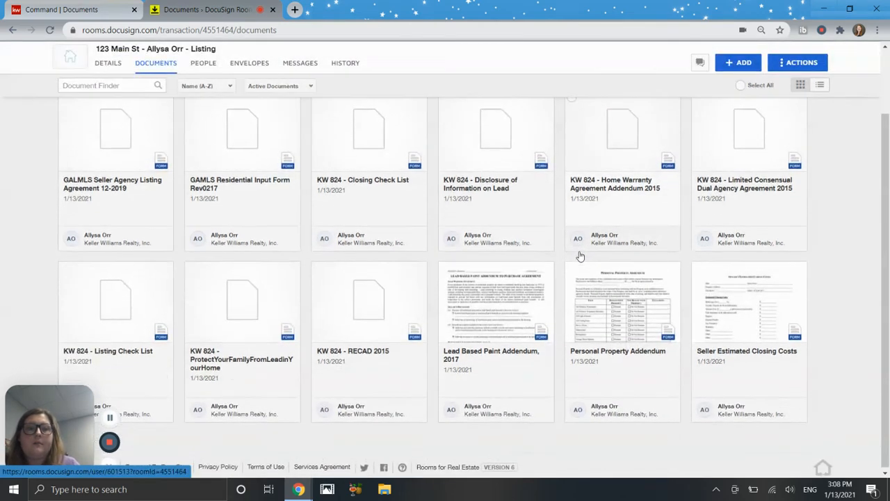
pyautogui.scroll(2, 580, 255)
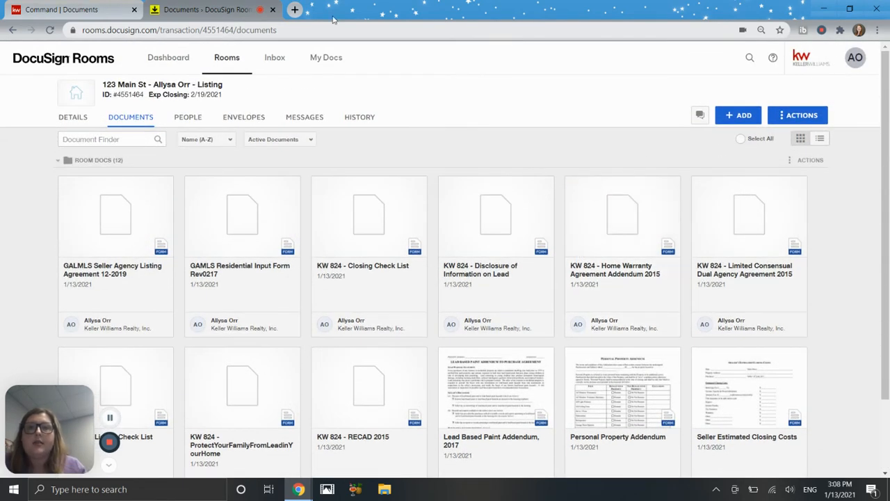
# Switch to the listing's document checklist in KW Command and assign the DocuSign file Seller Estimated Closing Costs.pdf to the Sellers Estimated Net Sheet
pyautogui.click(71, 9)
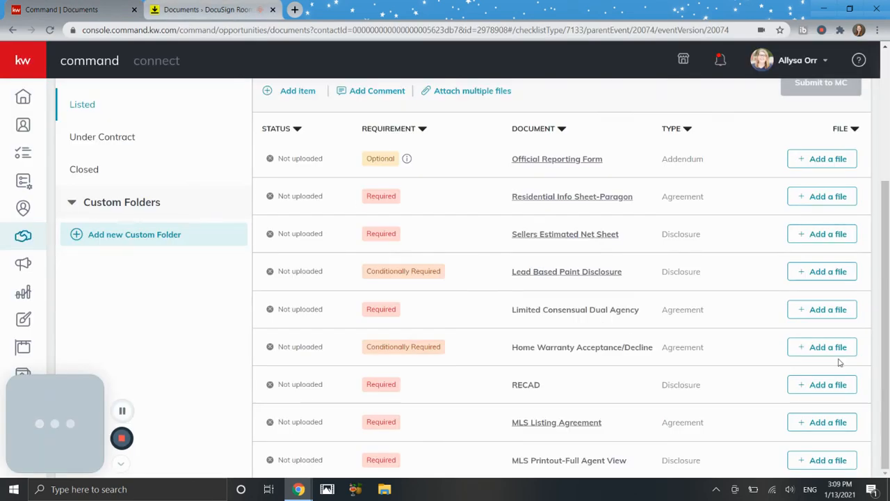
pyautogui.click(812, 235)
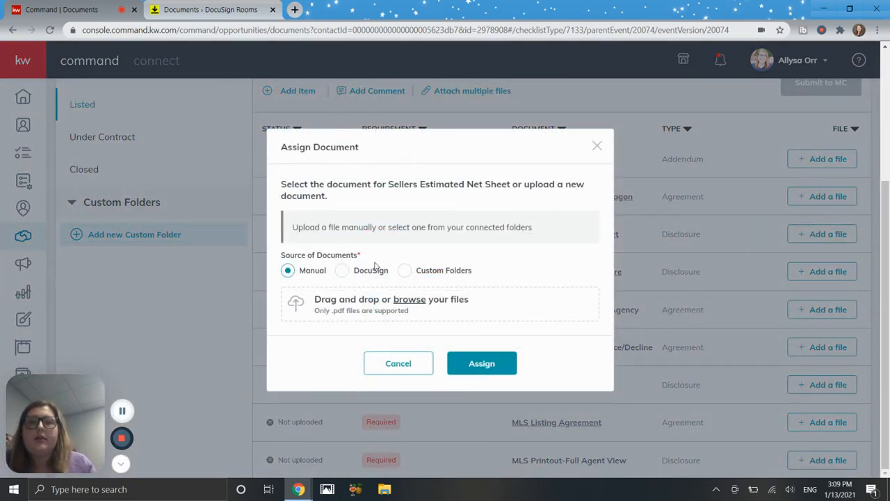
pyautogui.click(343, 270)
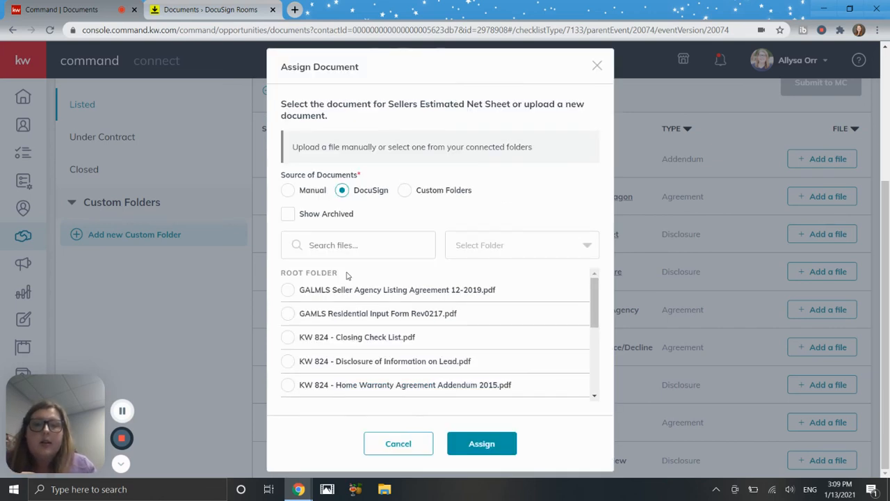
pyautogui.scroll(-1, 347, 276)
pyautogui.scroll(-1, 347, 276)
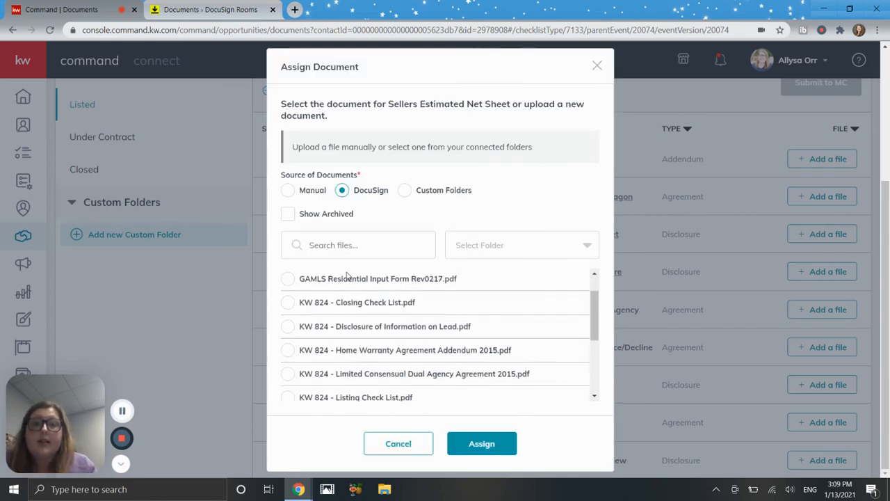
pyautogui.scroll(-5, 347, 276)
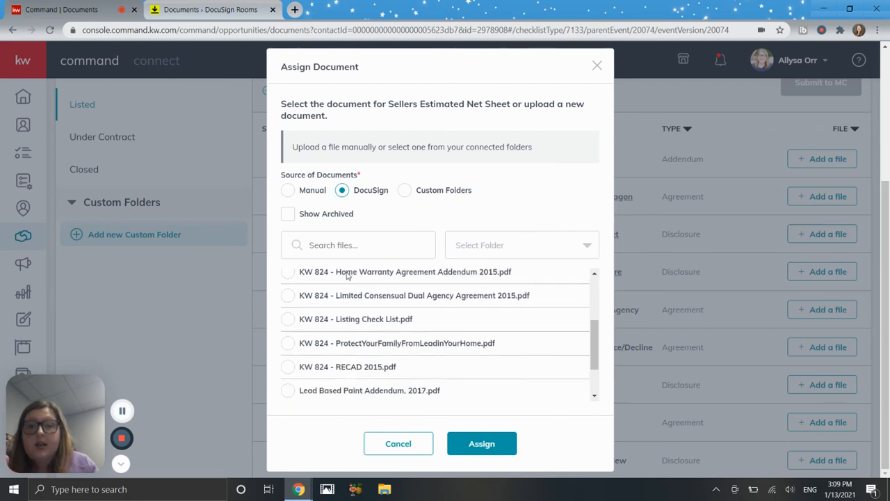
pyautogui.scroll(1, 349, 276)
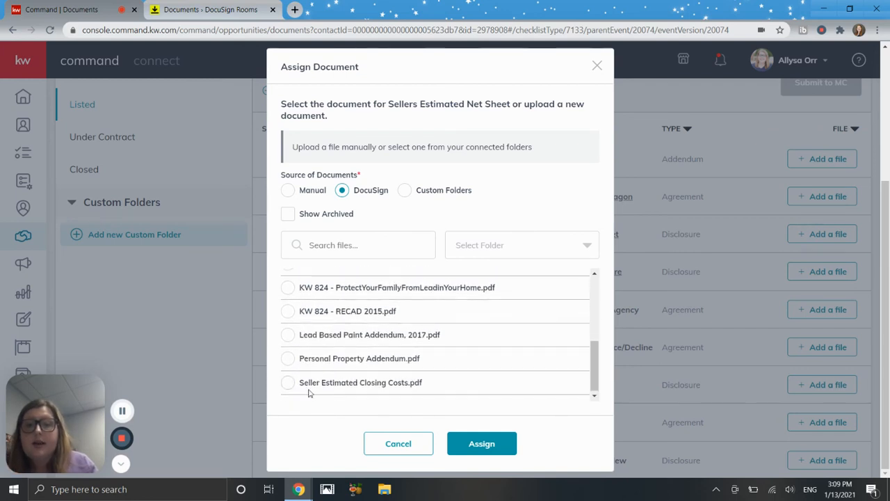
pyautogui.click(288, 384)
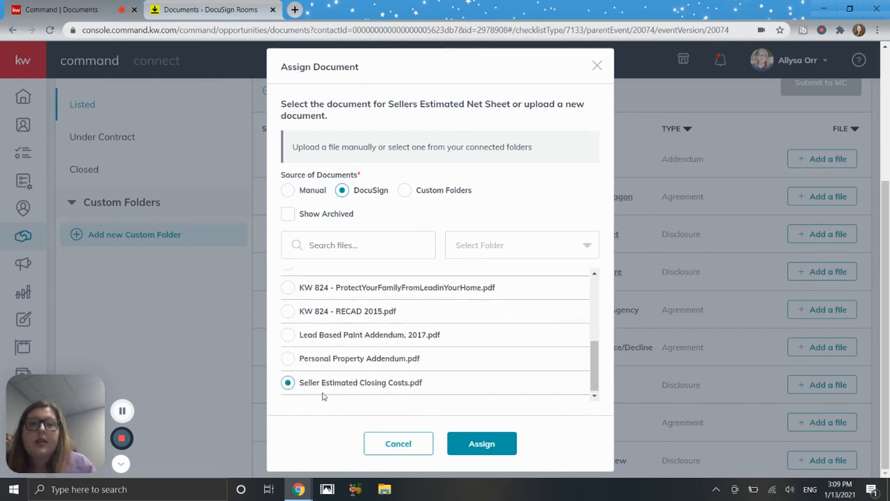
pyautogui.click(463, 445)
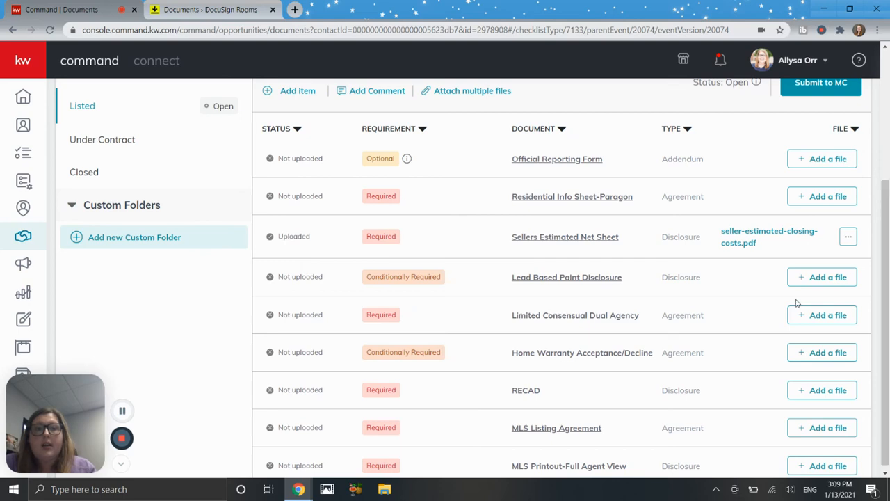
pyautogui.scroll(3, 797, 304)
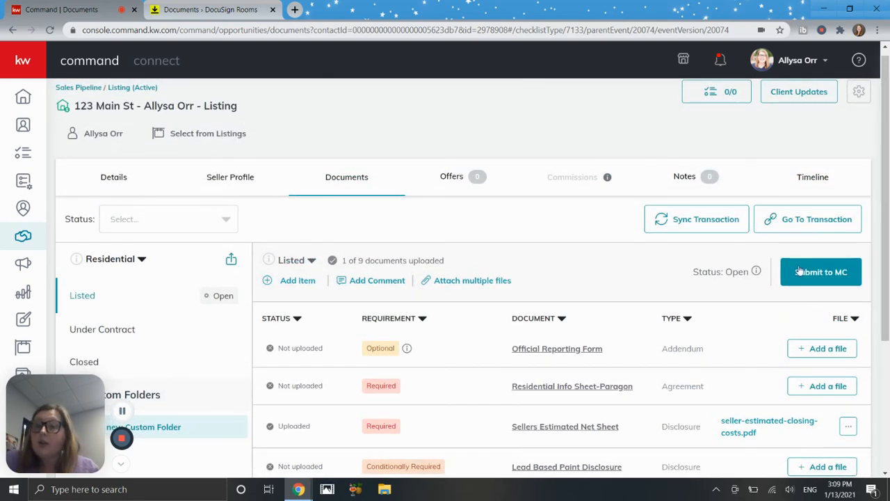